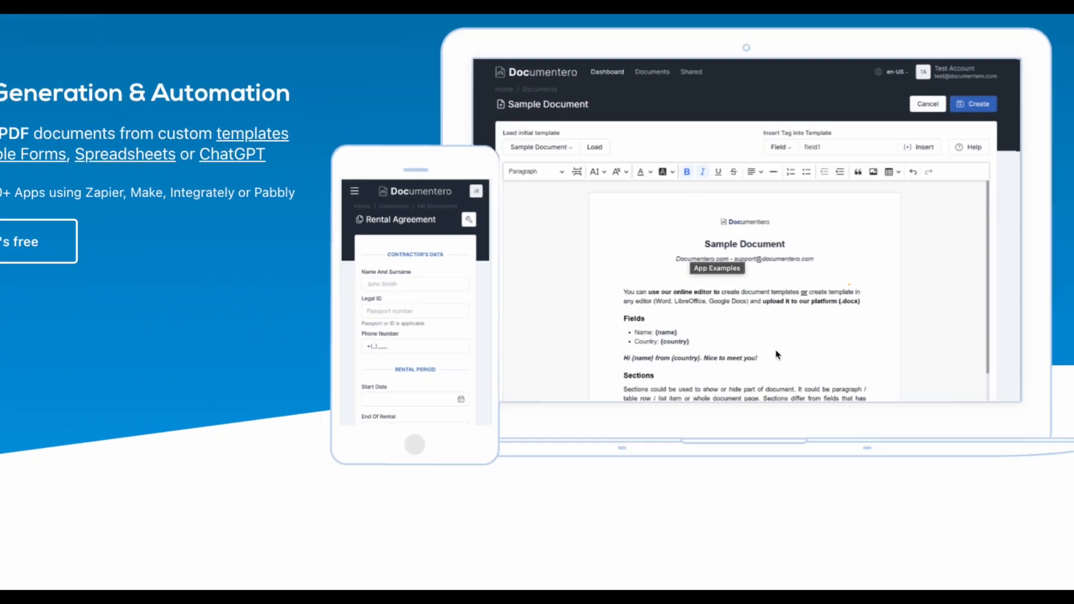
Examine the Template Fields section and the Word document template examples on the Documentero homepage.
scroll(768, 367, "down", 7)
scroll(577, 291, "down", 15)
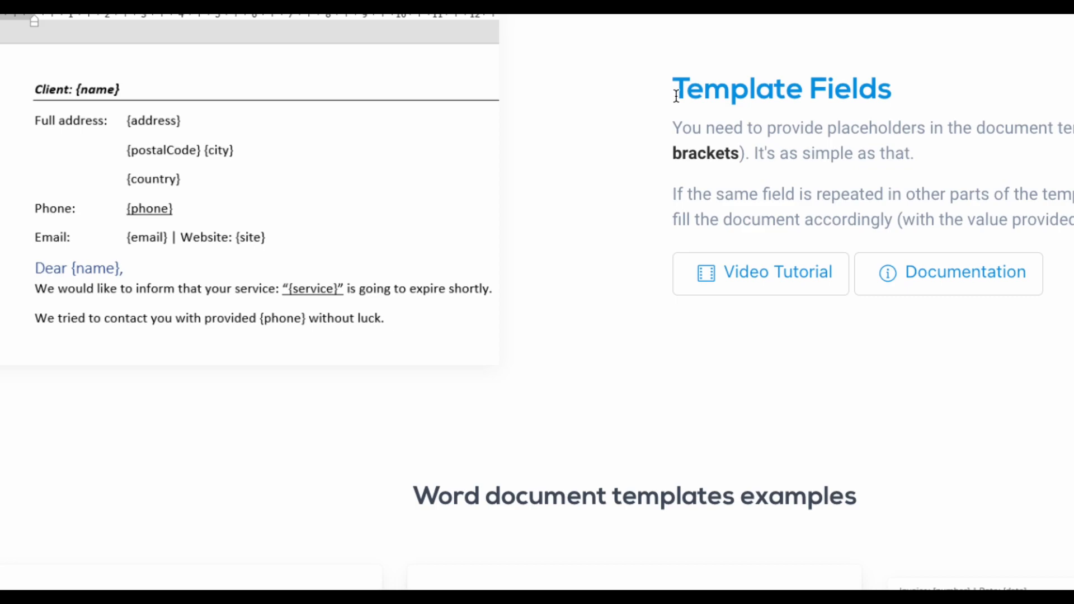
left_click_drag(673, 90, 891, 90)
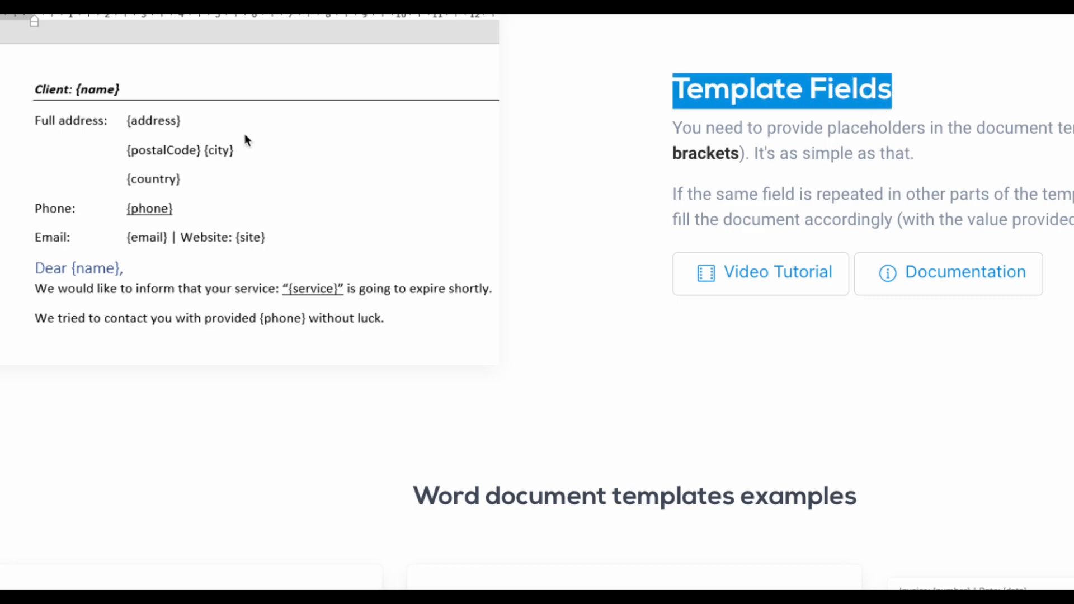
scroll(794, 337, "down", 5)
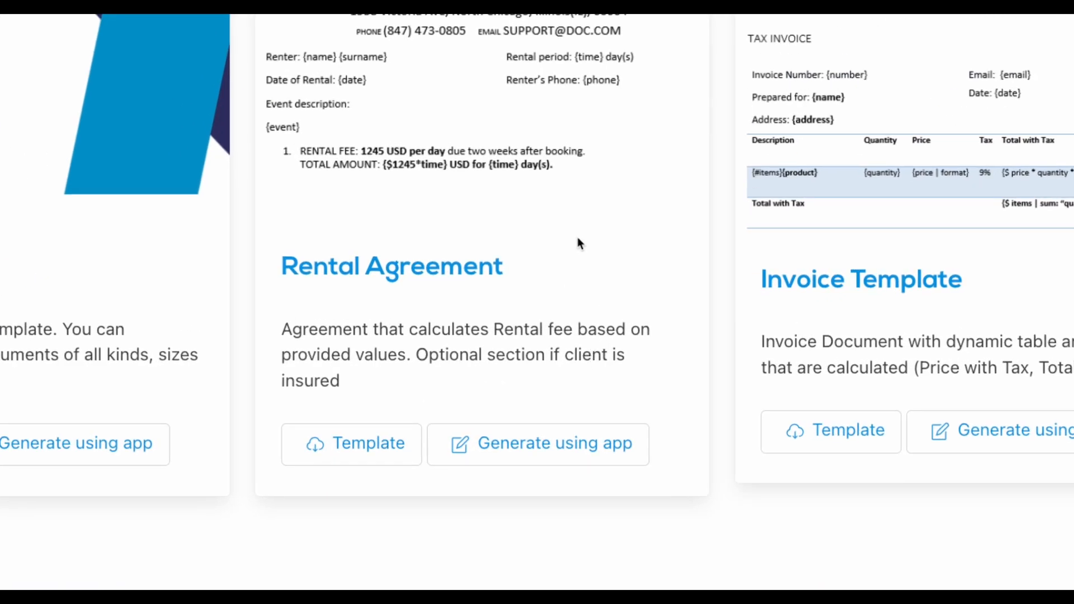
scroll(540, 230, "up", 1)
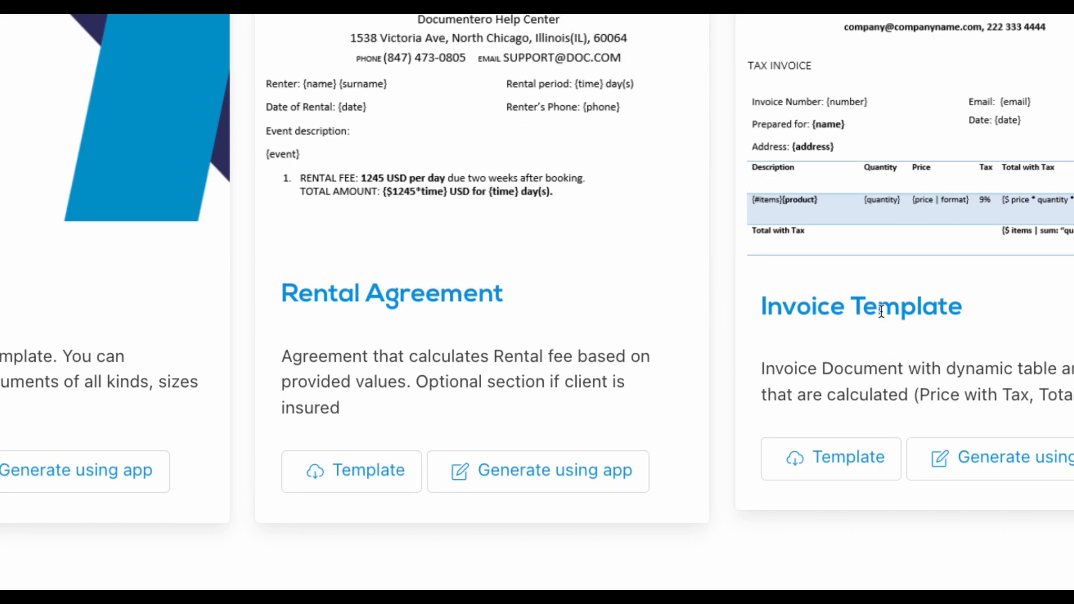
Read through the homepage sections on shareable forms, Cloud API service, spreadsheets and AI content generation.
scroll(498, 326, "down", 5)
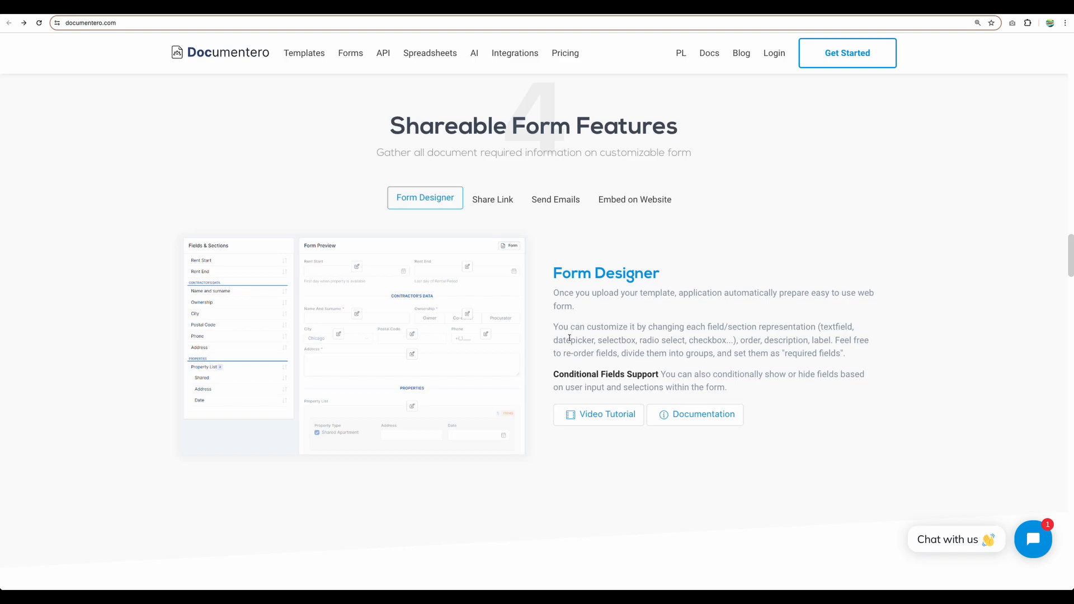
scroll(568, 338, "down", 10)
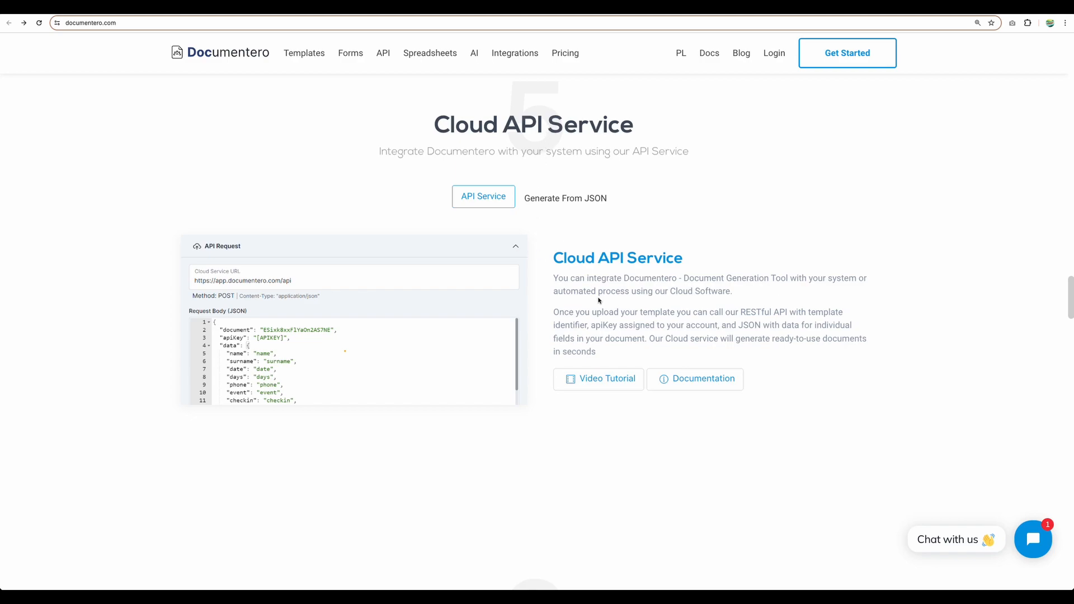
scroll(599, 301, "down", 8)
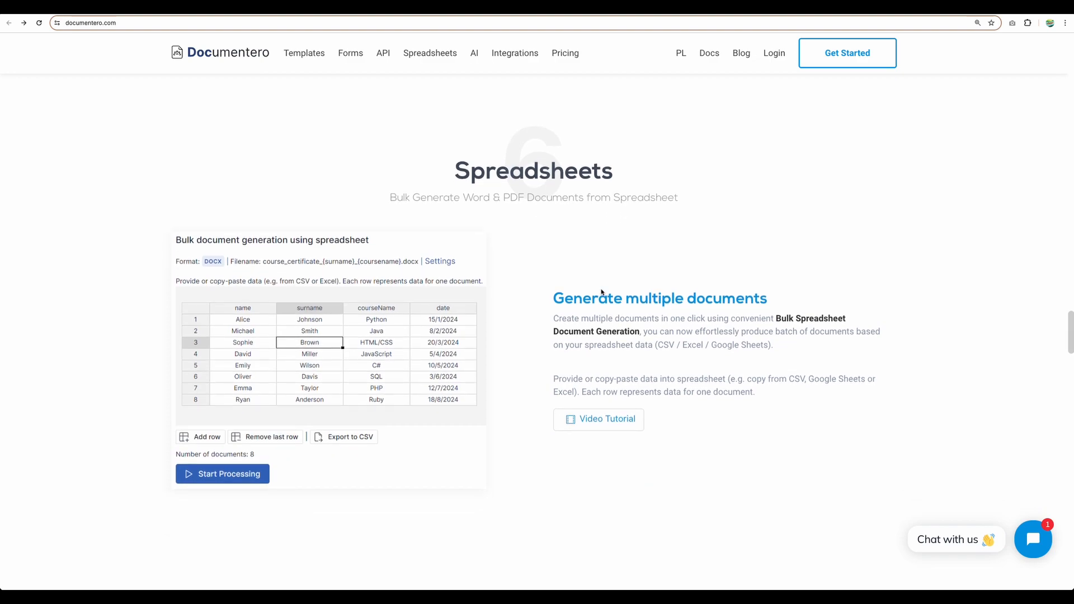
scroll(576, 278, "down", 1)
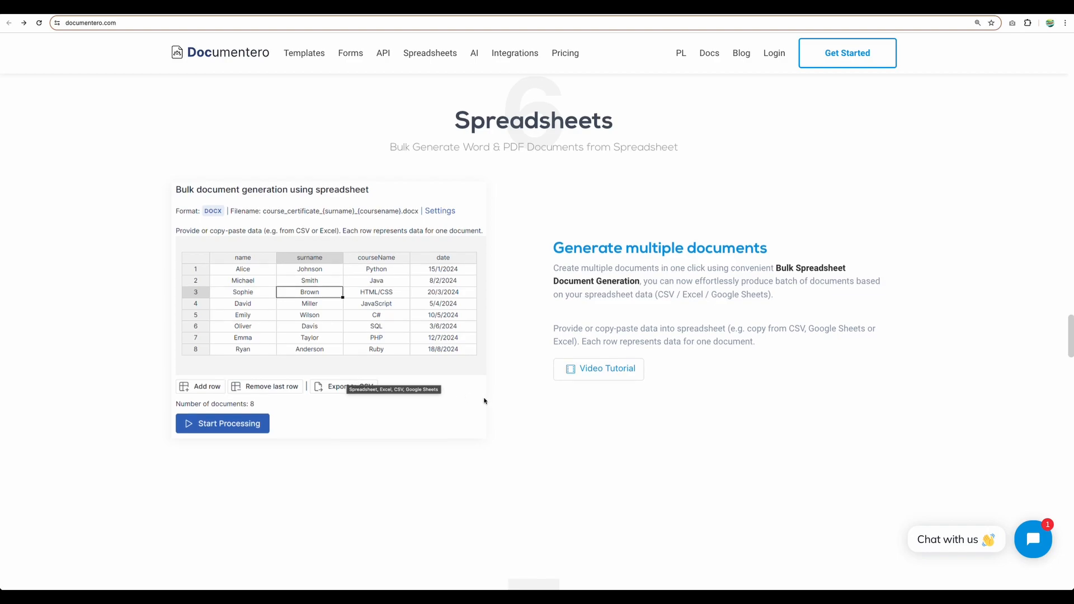
scroll(484, 400, "down", 9)
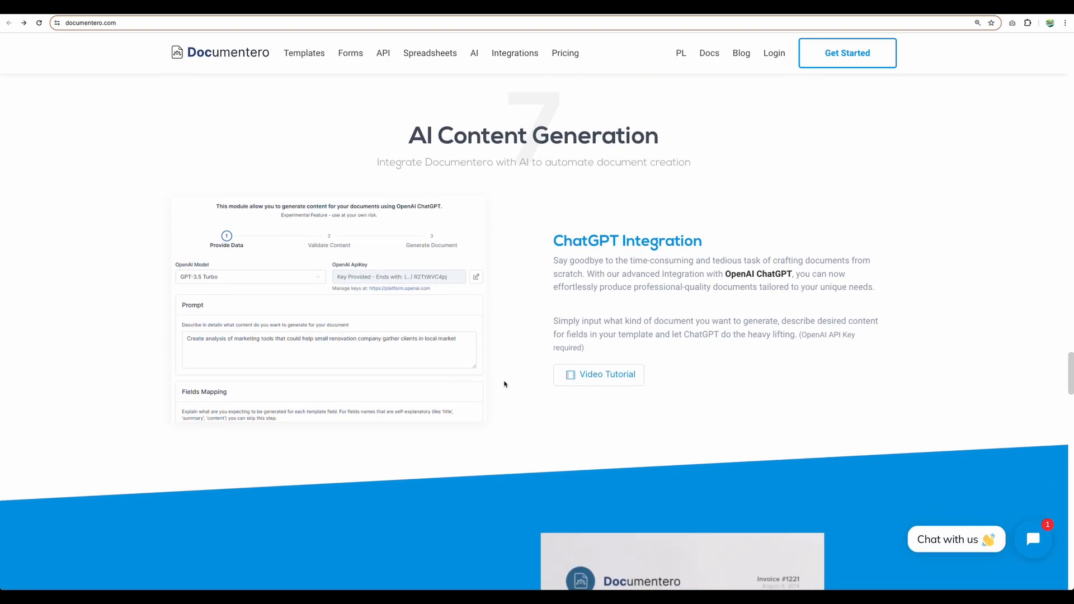
scroll(510, 380, "down", 15)
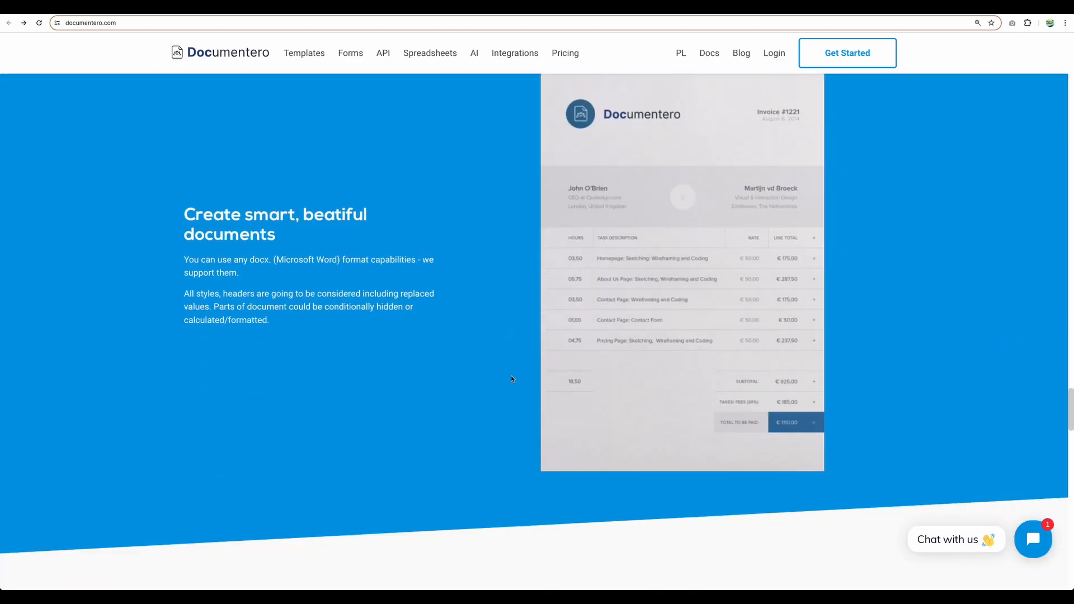
scroll(511, 377, "down", 17)
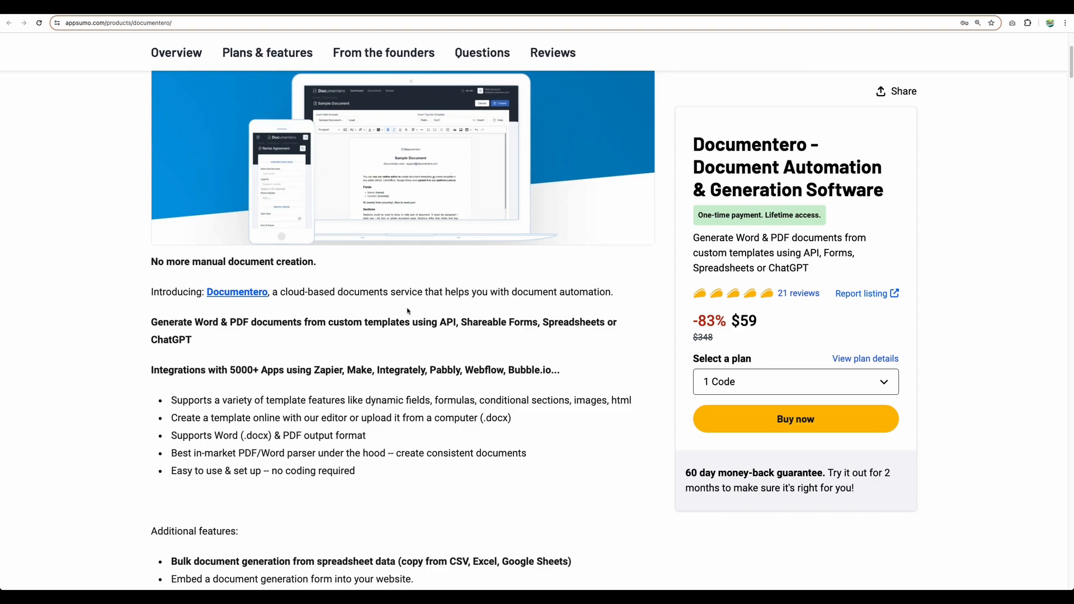
Read the AppSumo overview of Documentero, covering output formats, bulk generation, shareable forms and app integrations.
scroll(408, 310, "down", 2)
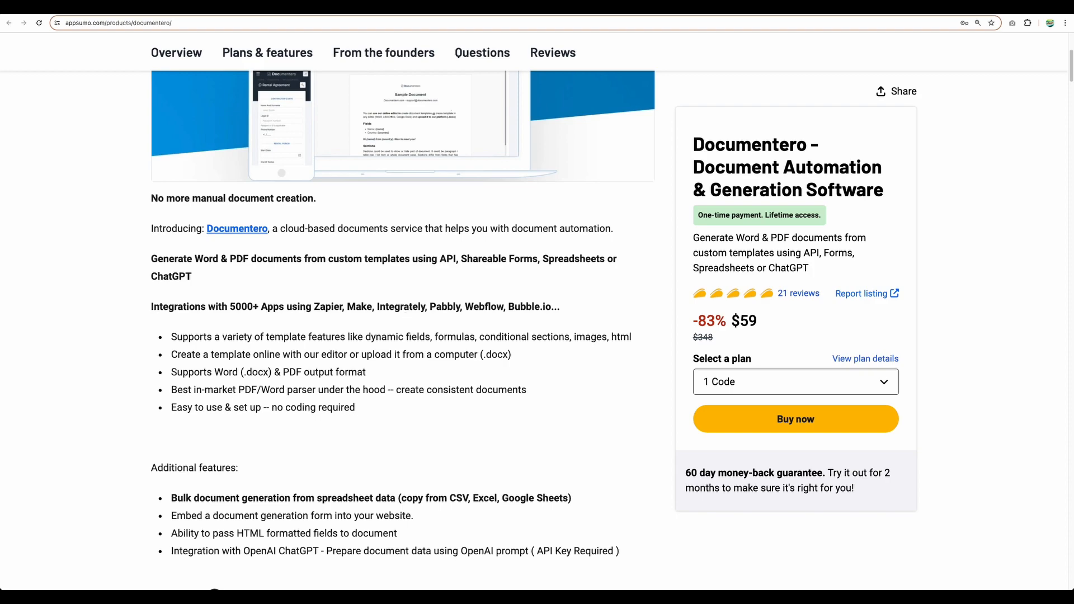
scroll(406, 311, "down", 2)
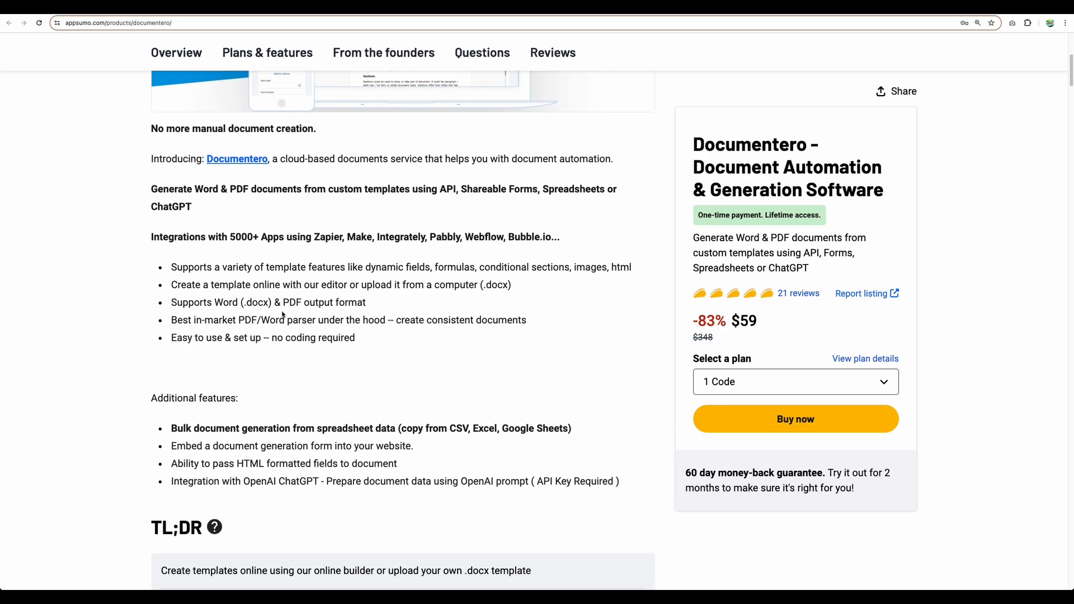
left_click_drag(213, 302, 307, 302)
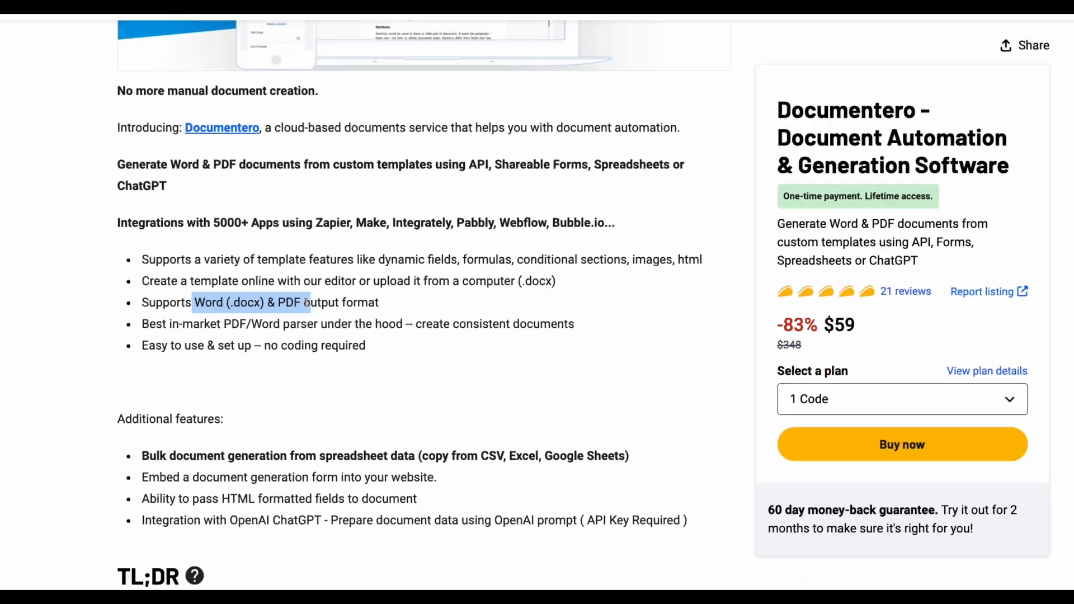
scroll(201, 215, "down", 5)
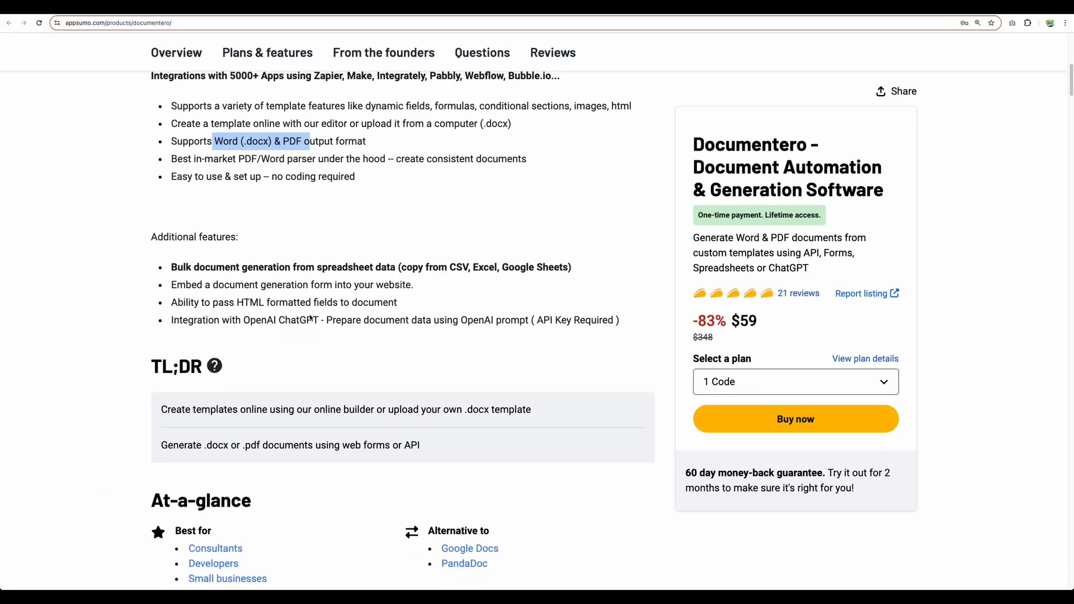
left_click_drag(172, 211, 377, 212)
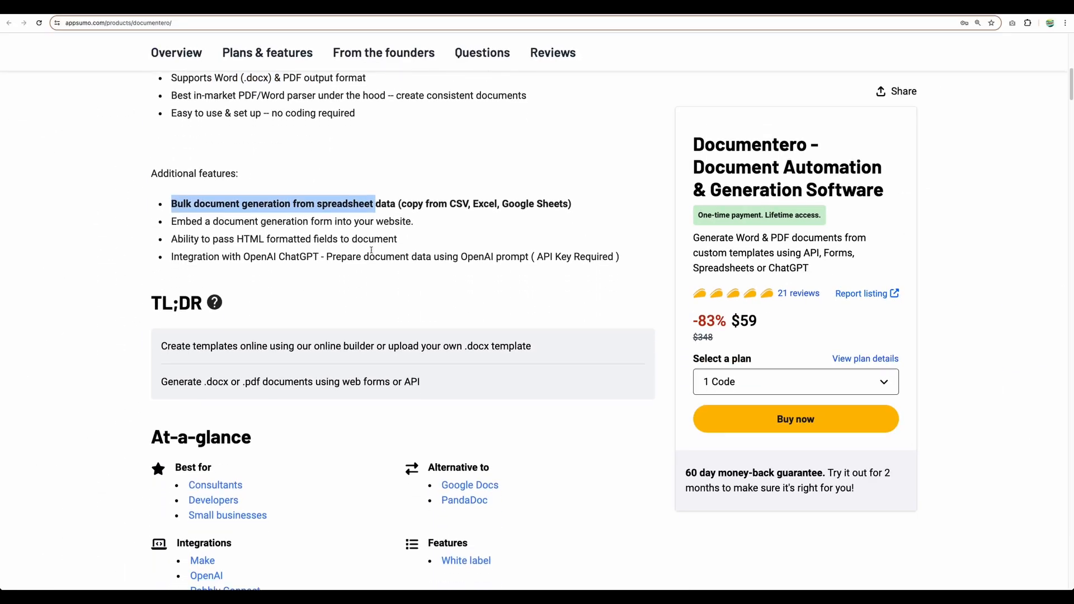
scroll(374, 263, "down", 10)
scroll(374, 264, "down", 15)
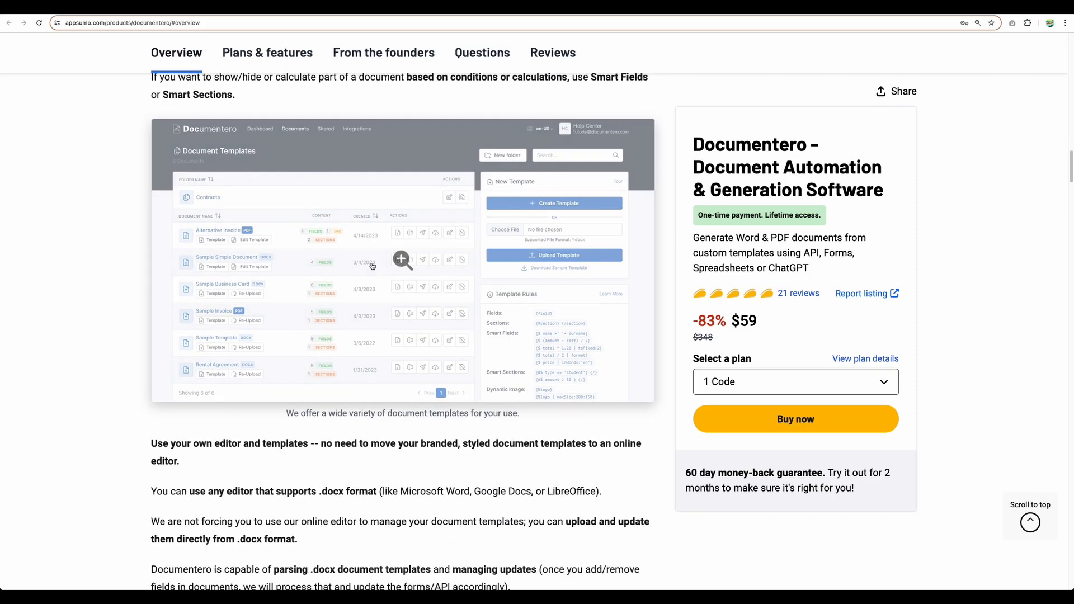
scroll(368, 261, "down", 9)
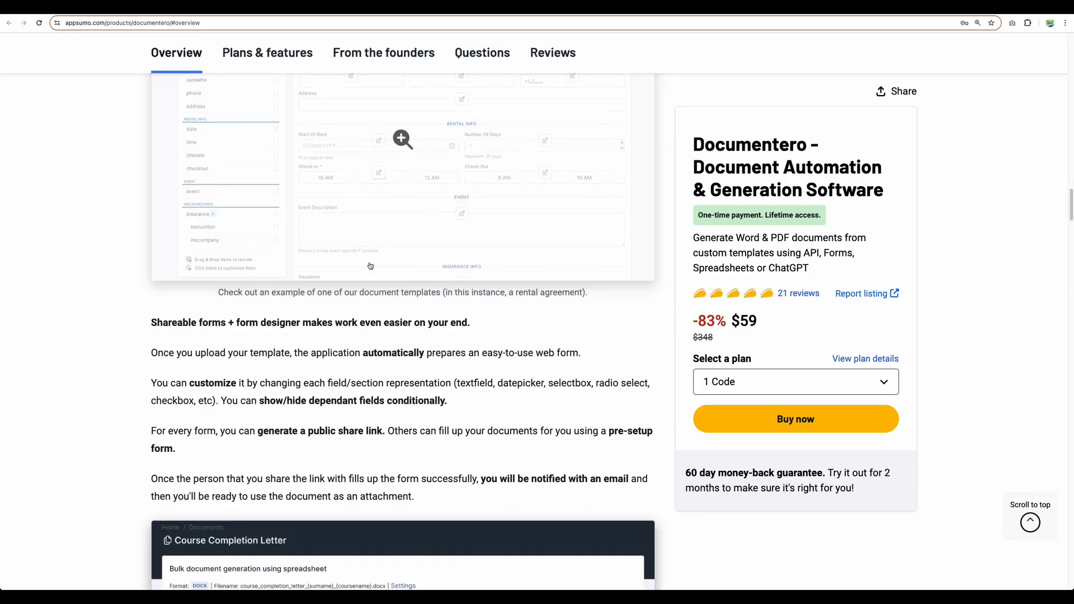
scroll(369, 264, "down", 20)
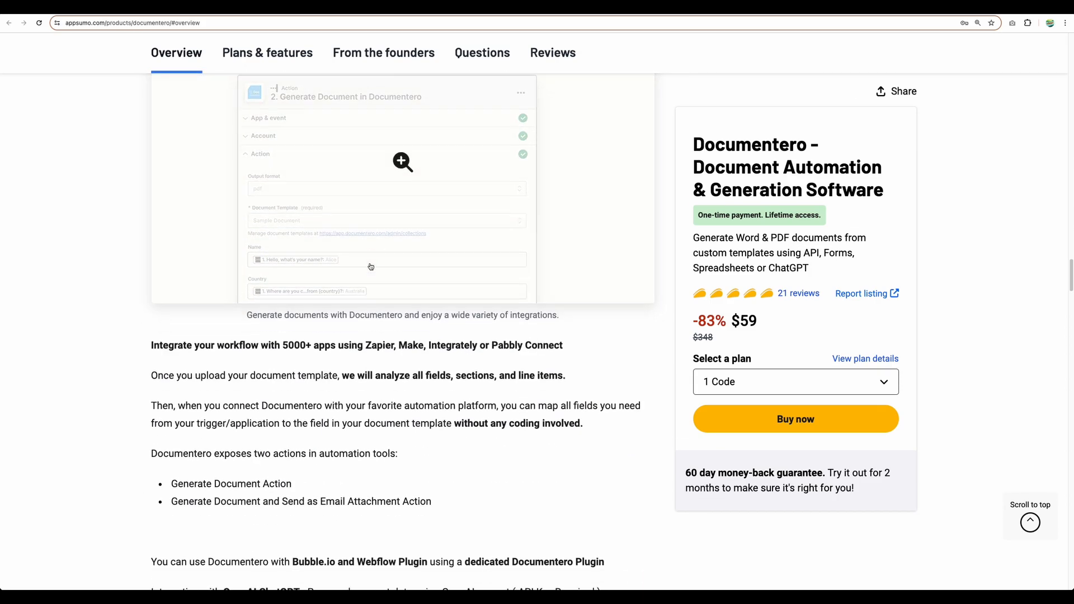
Compare the monthly document generations, template limits and integrations of Plans 1, 2 and 3 on AppSumo.
scroll(370, 263, "down", 5)
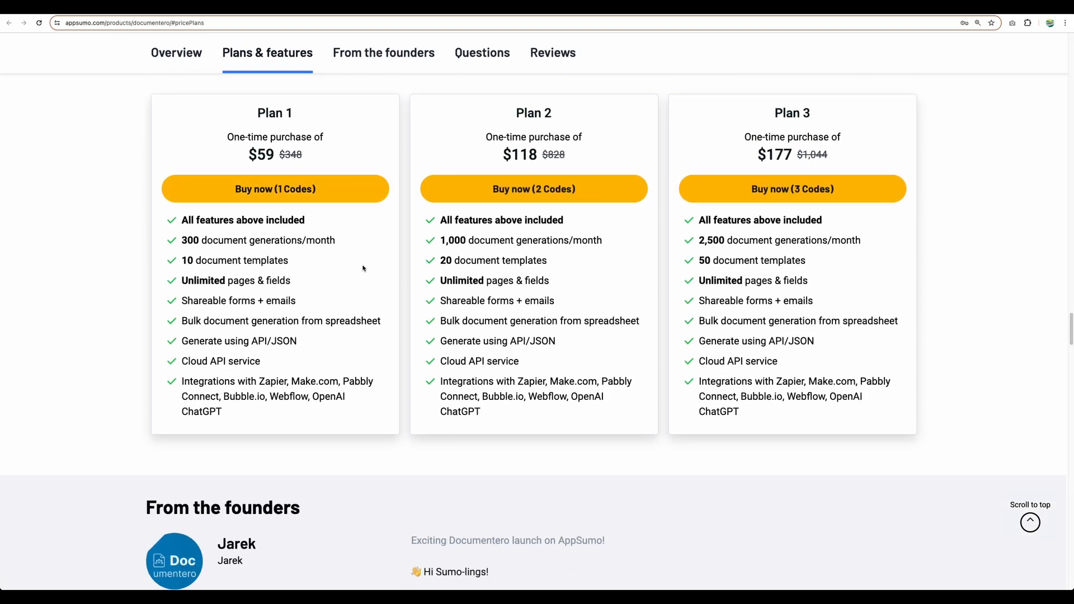
left_click_drag(183, 240, 338, 244)
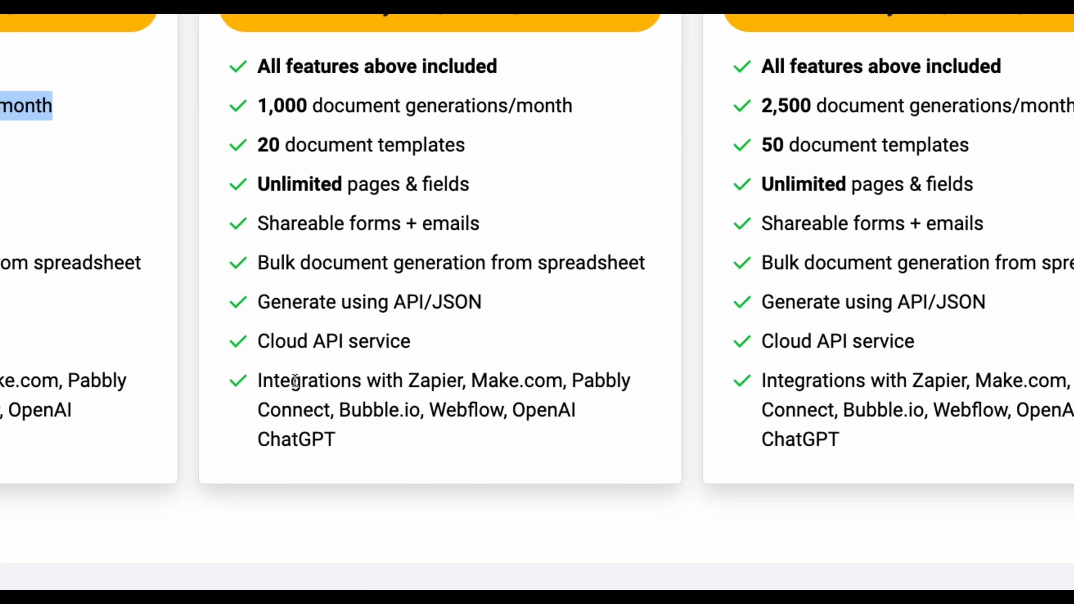
left_click_drag(463, 380, 559, 396)
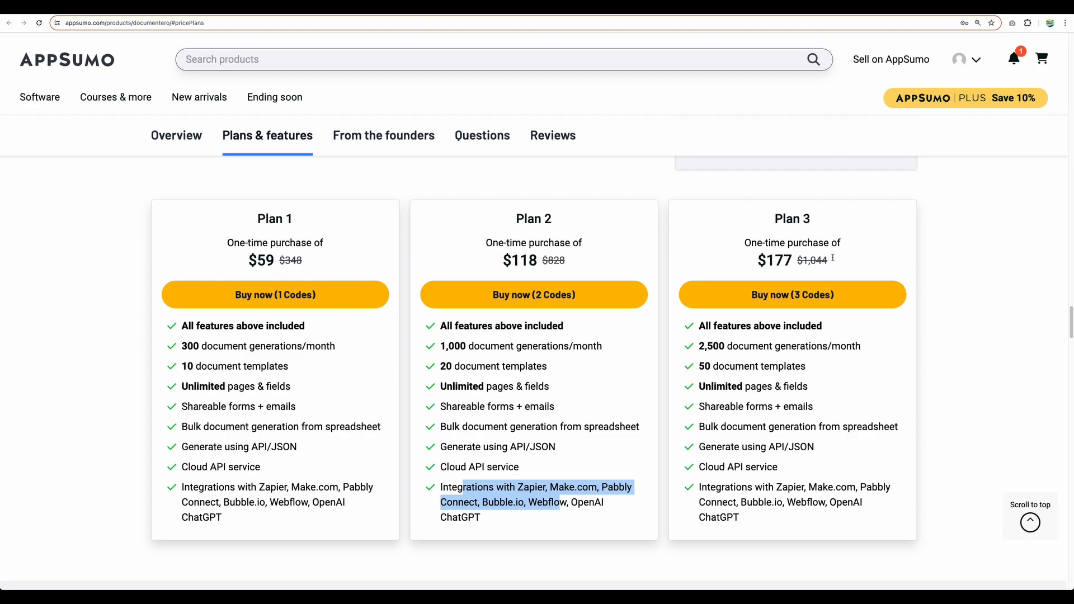
left_click_drag(704, 325, 707, 373)
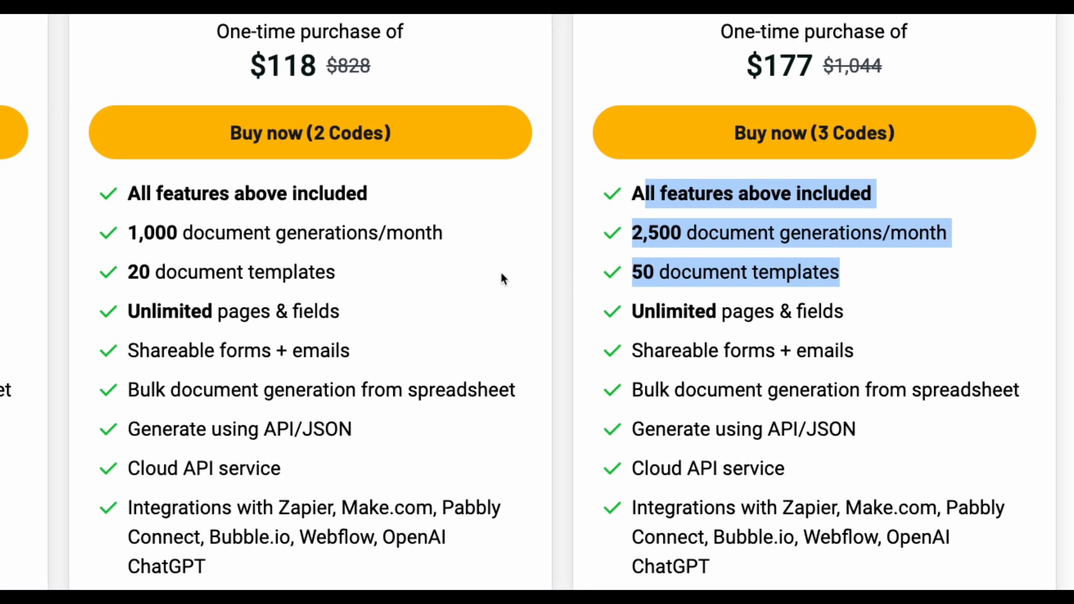
left_click(488, 244)
left_click_drag(128, 236, 263, 238)
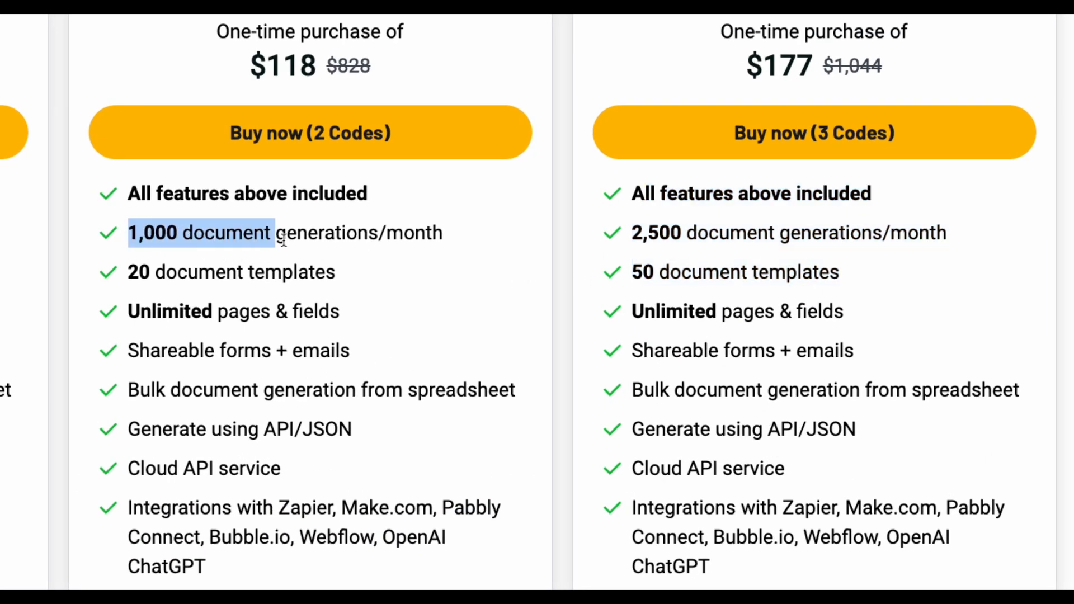
left_click_drag(138, 236, 181, 236)
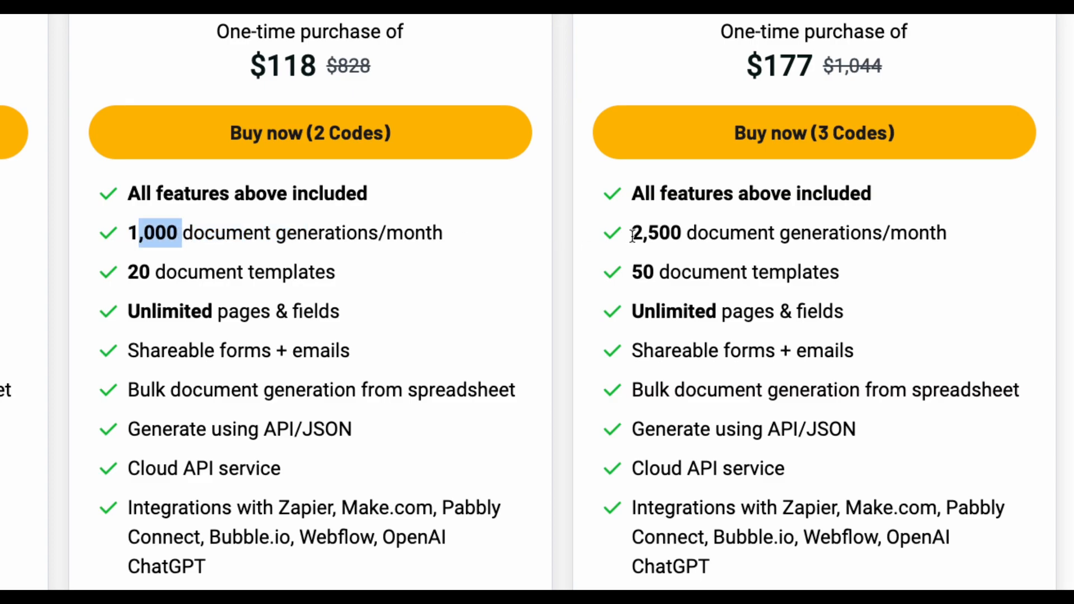
left_click_drag(641, 235, 683, 235)
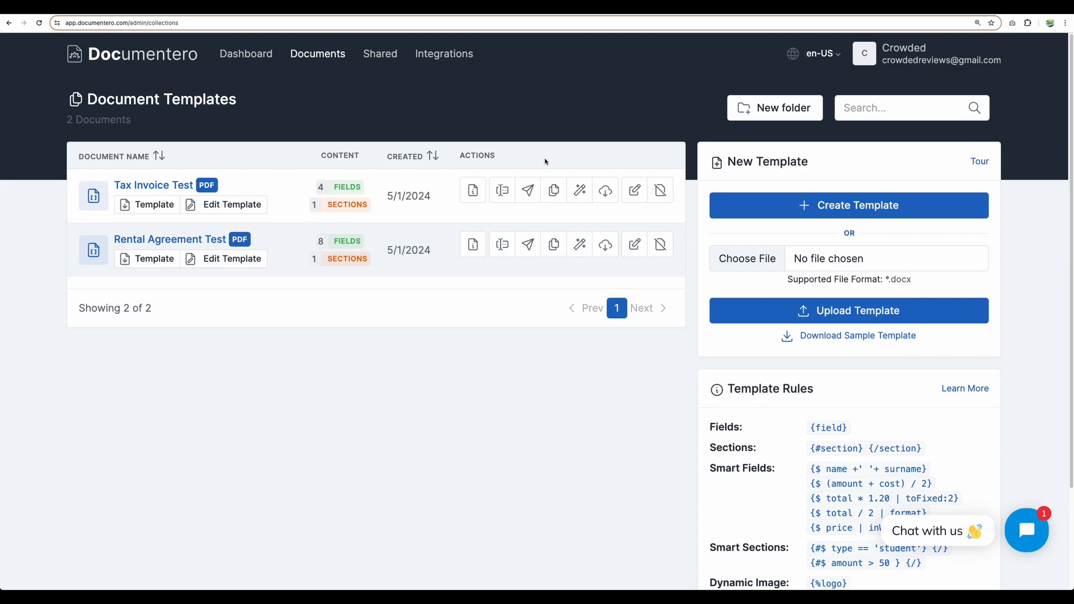
Start a new online template in the Documentero app, load the Rental Agreement initial template and review its contents.
left_click(778, 212)
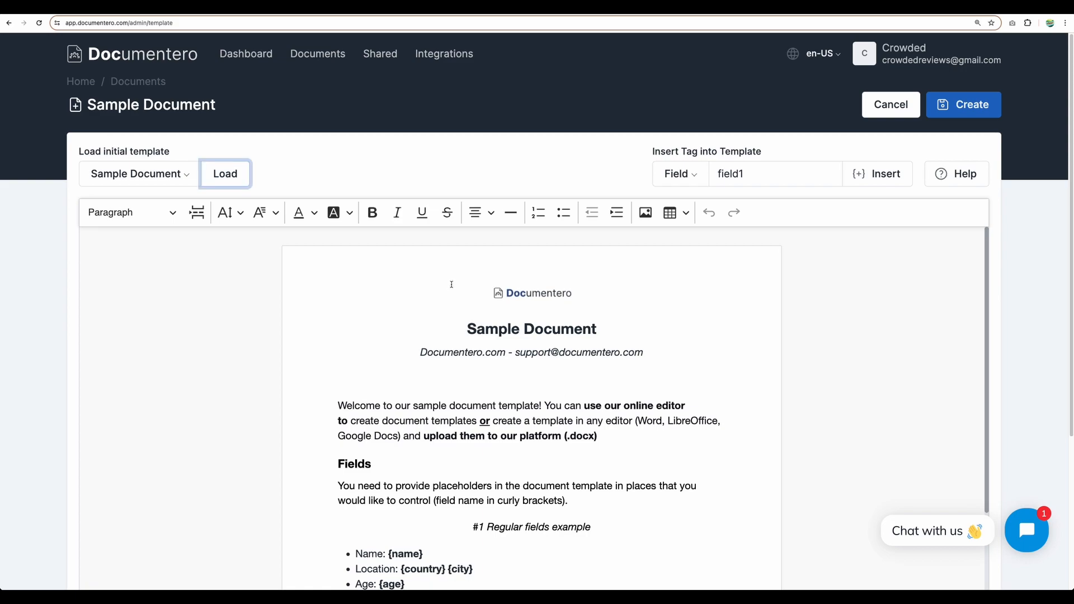
left_click(139, 174)
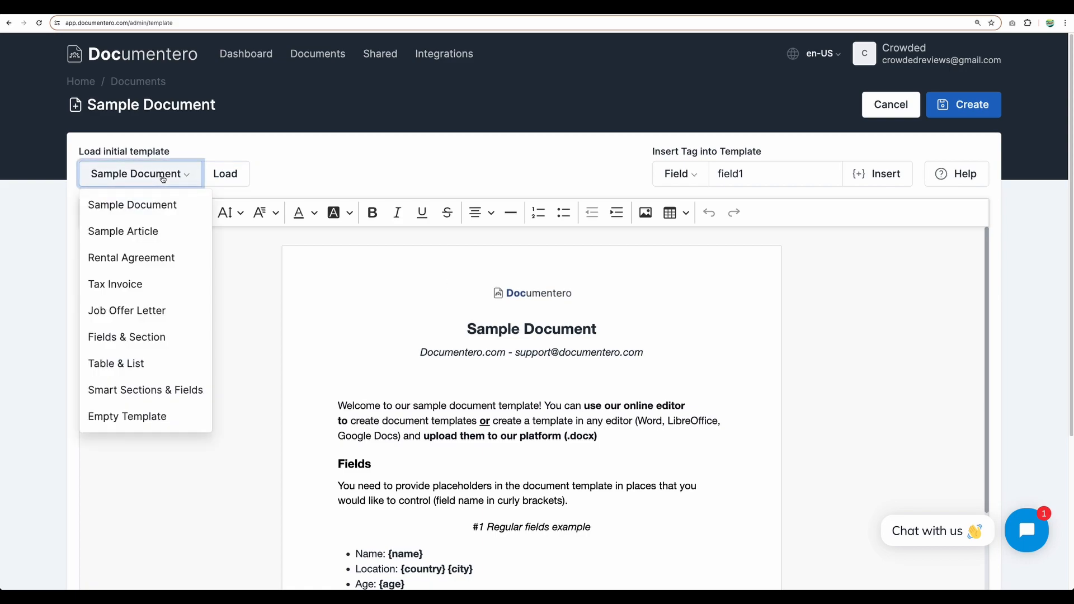
left_click(147, 259)
left_click(223, 173)
scroll(421, 355, "down", 5)
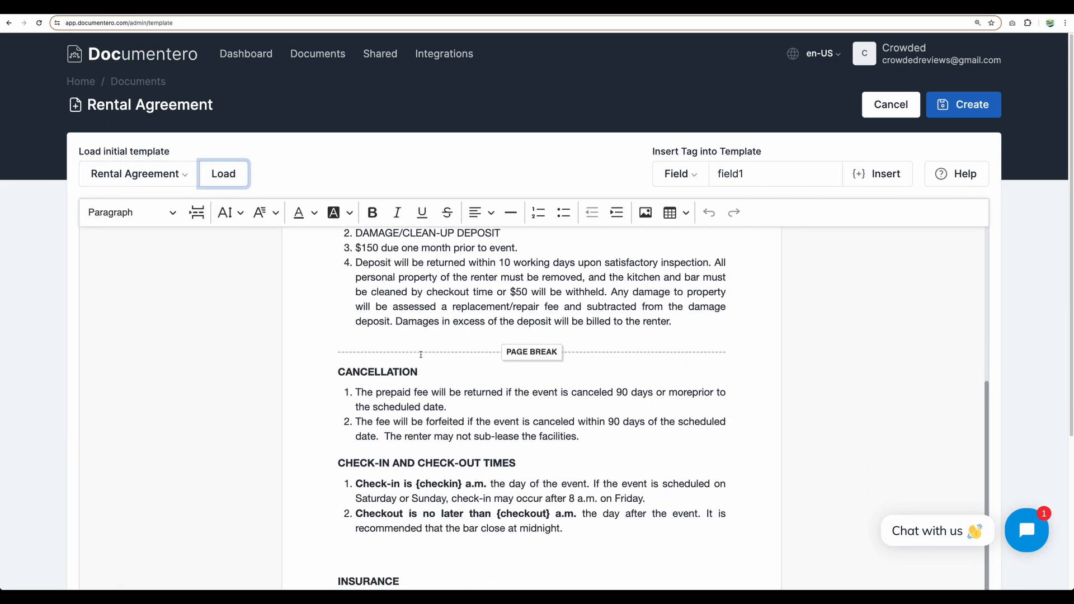
scroll(421, 354, "up", 10)
left_click(454, 368)
left_click(468, 368)
left_click_drag(492, 374, 390, 369)
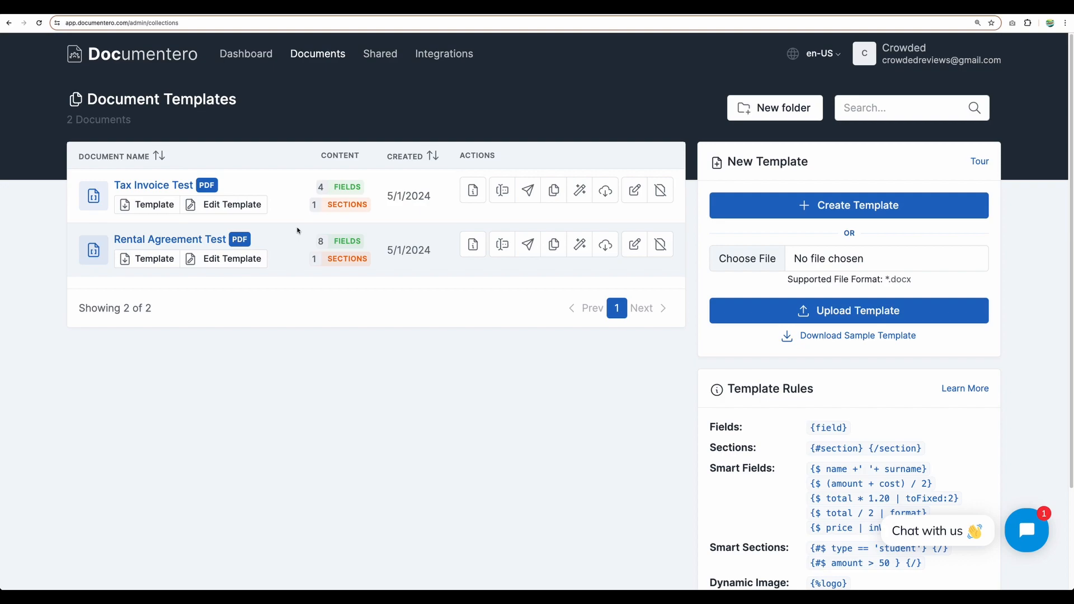
Open the overview of the Rental Agreement Test template and go to its options for generating a document.
left_click_drag(298, 231, 279, 244)
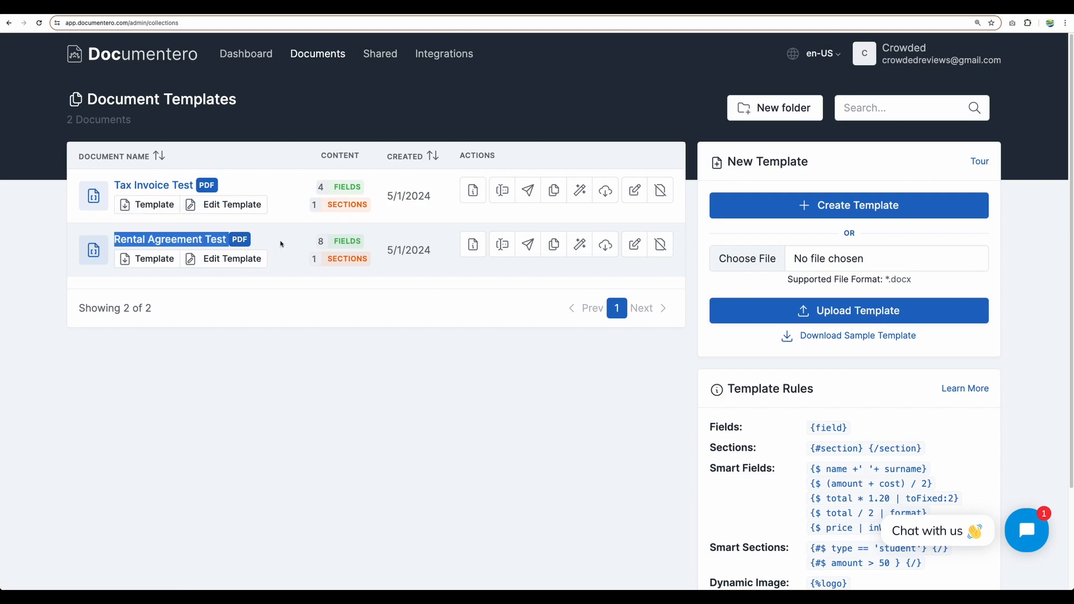
left_click(472, 249)
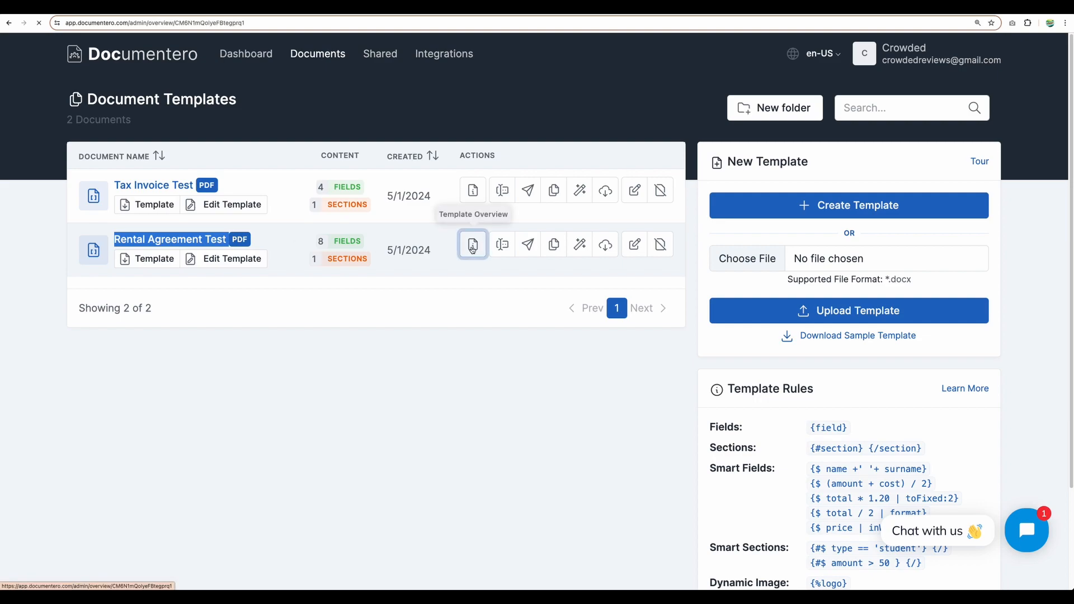
scroll(444, 266, "down", 1)
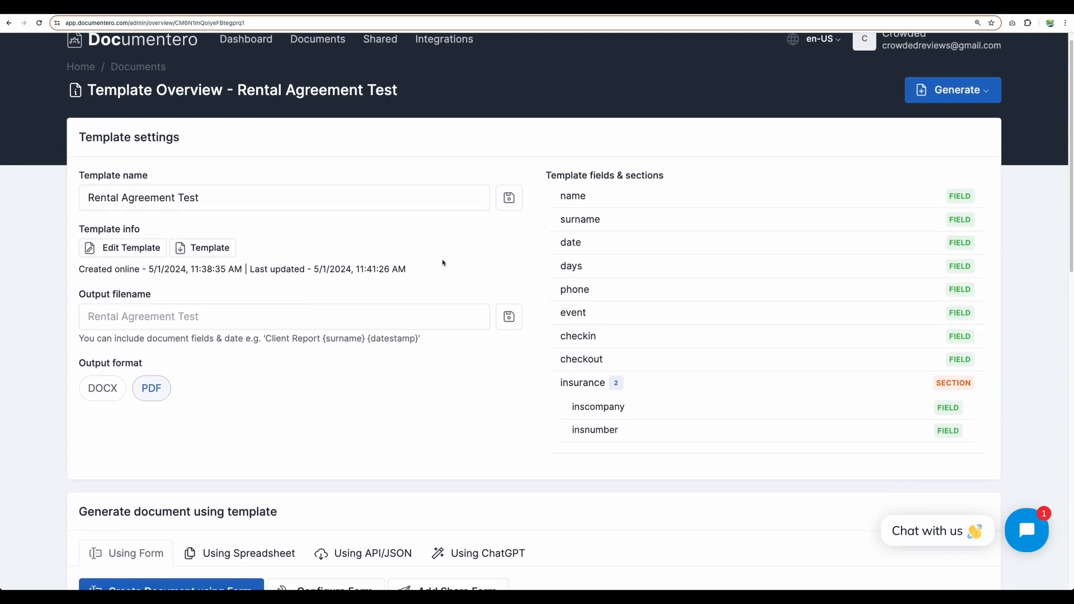
scroll(609, 333, "down", 3)
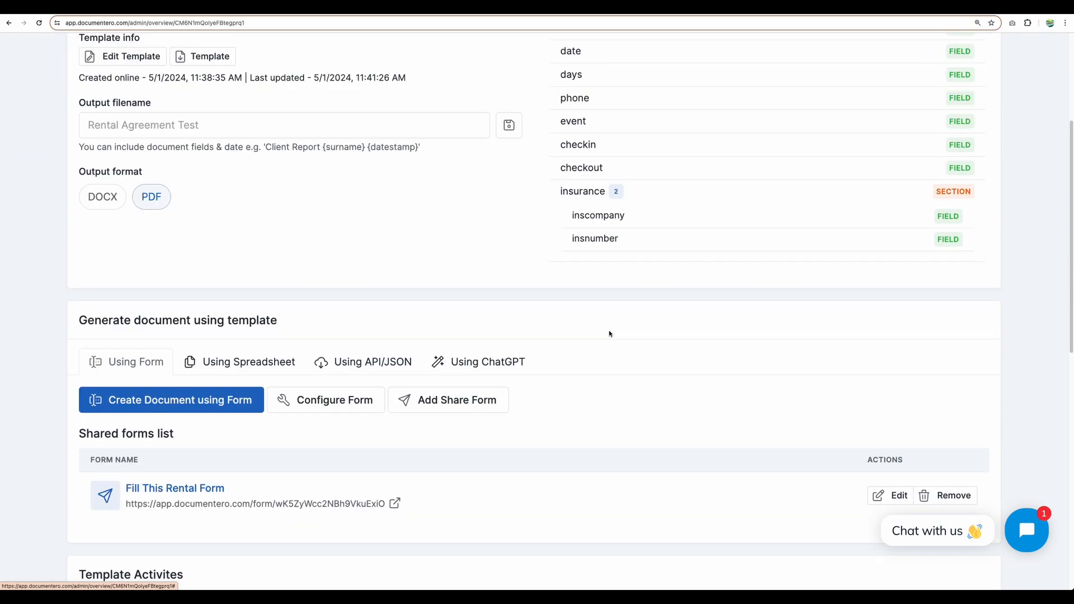
scroll(263, 358, "down", 2)
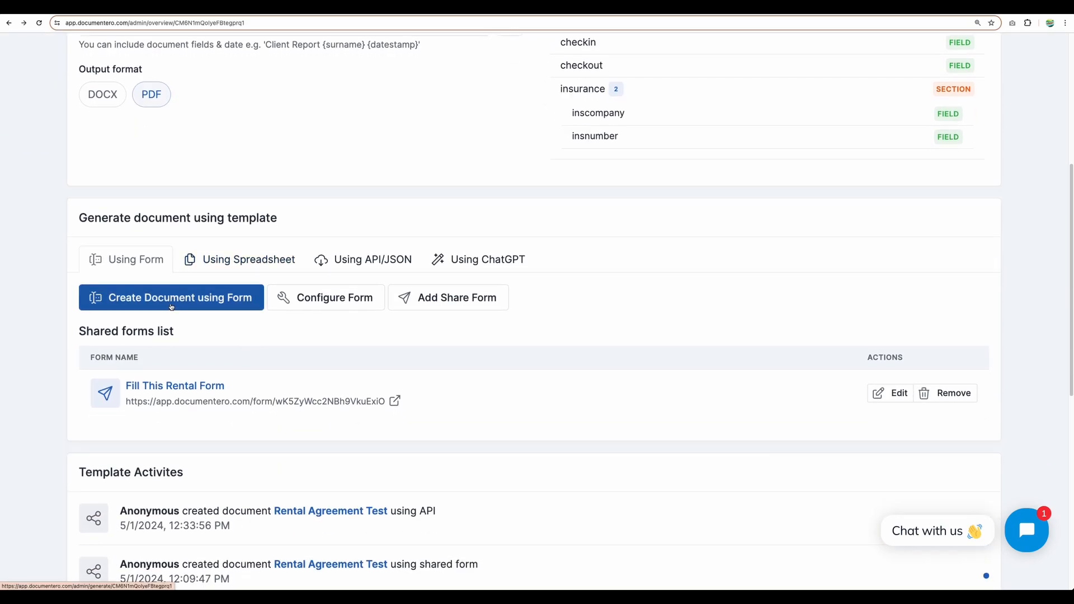
Try adding a shareable form named "Rental Form" for the Rental Agreement Test template, and dismiss it without creating it.
left_click(172, 305)
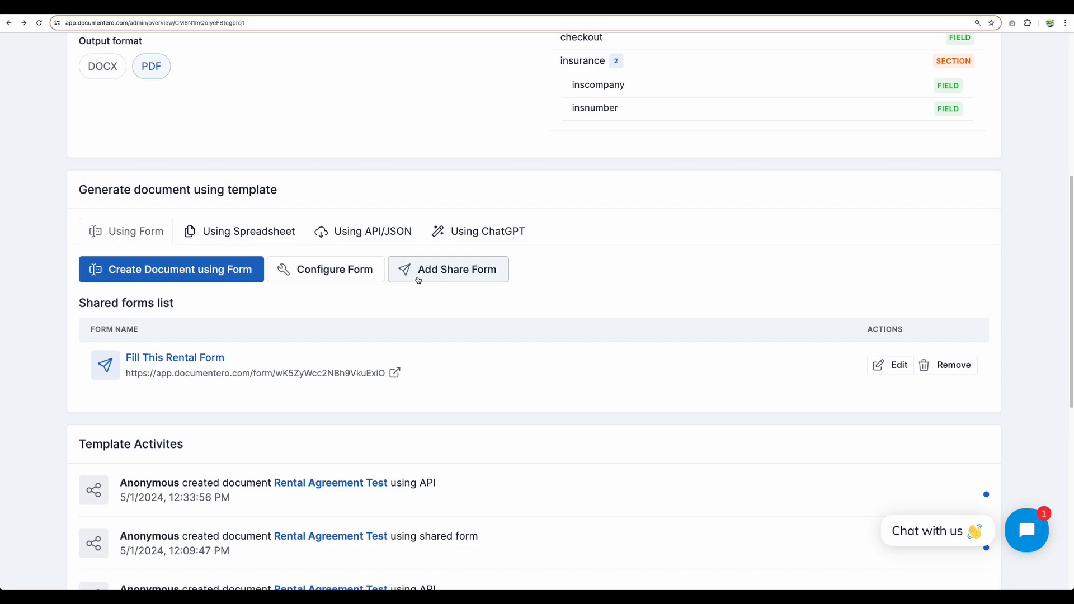
left_click(417, 277)
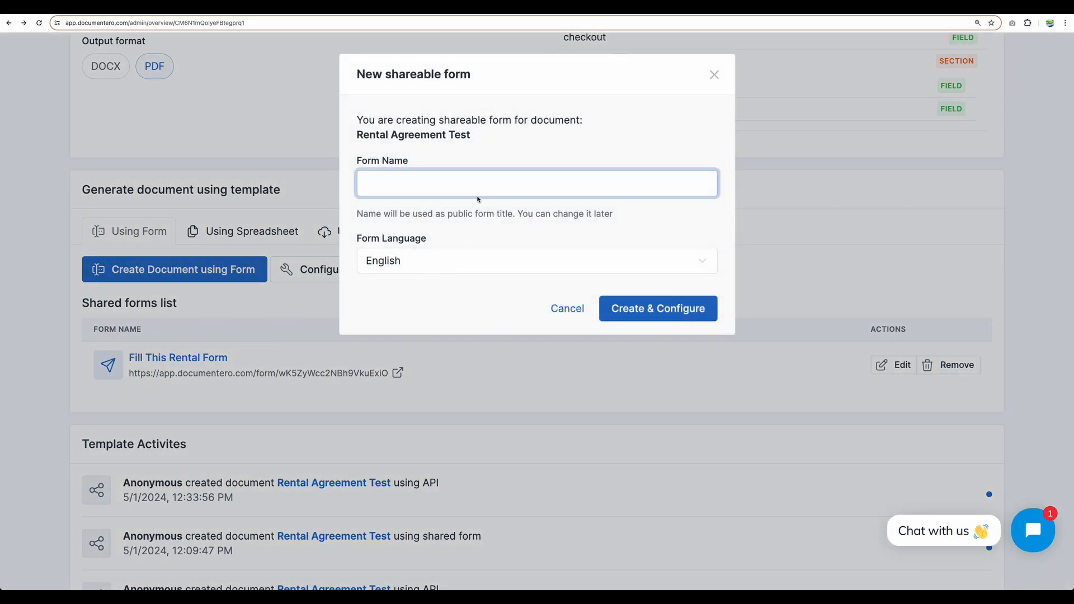
type("Rental Form")
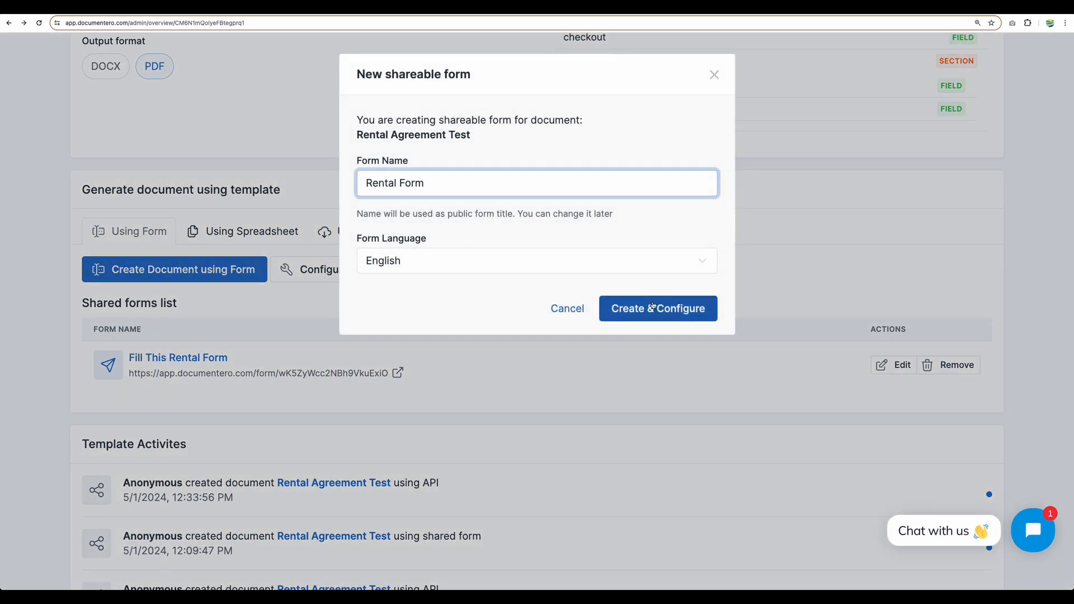
left_click(714, 75)
Open the form configuration of the Rental Agreement Test template, look over its fields and form preview, and return to the overview.
scroll(349, 205, "down", 2)
left_click(353, 379)
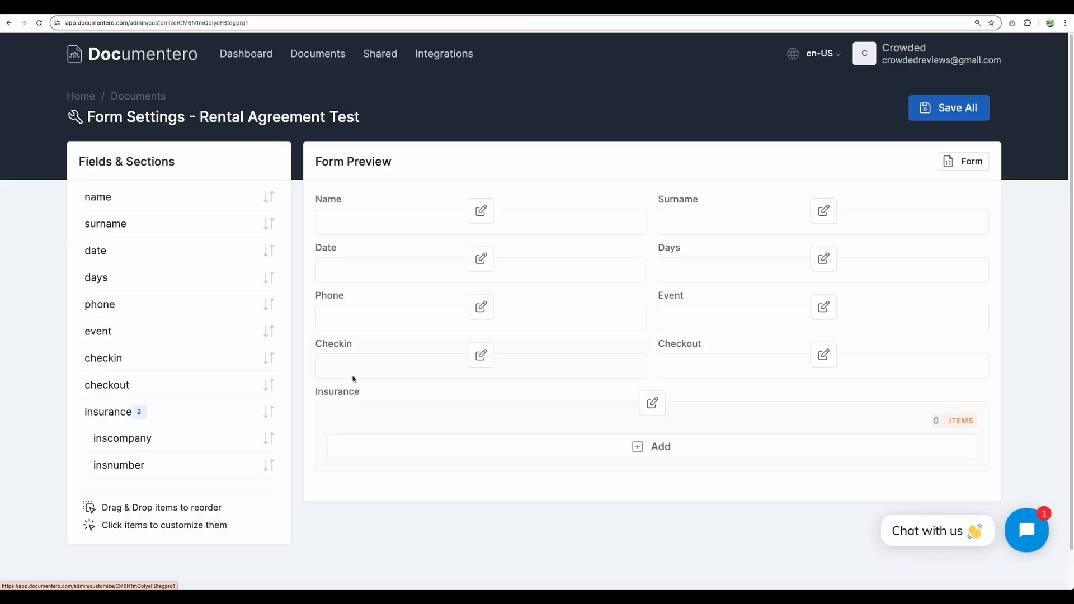
scroll(371, 306, "down", 1)
scroll(423, 342, "up", 1)
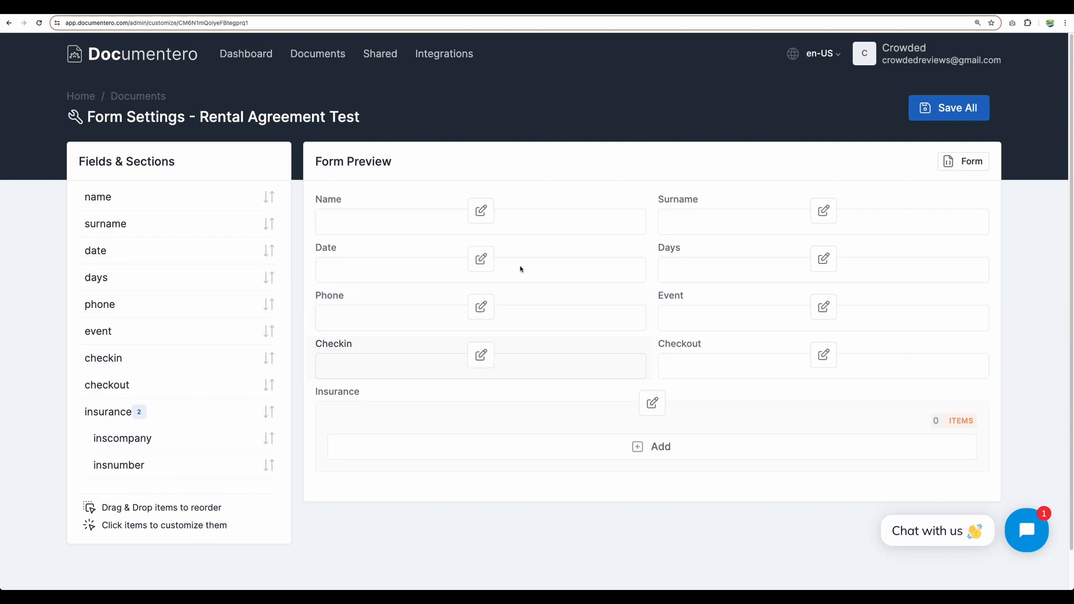
key("alt+Left")
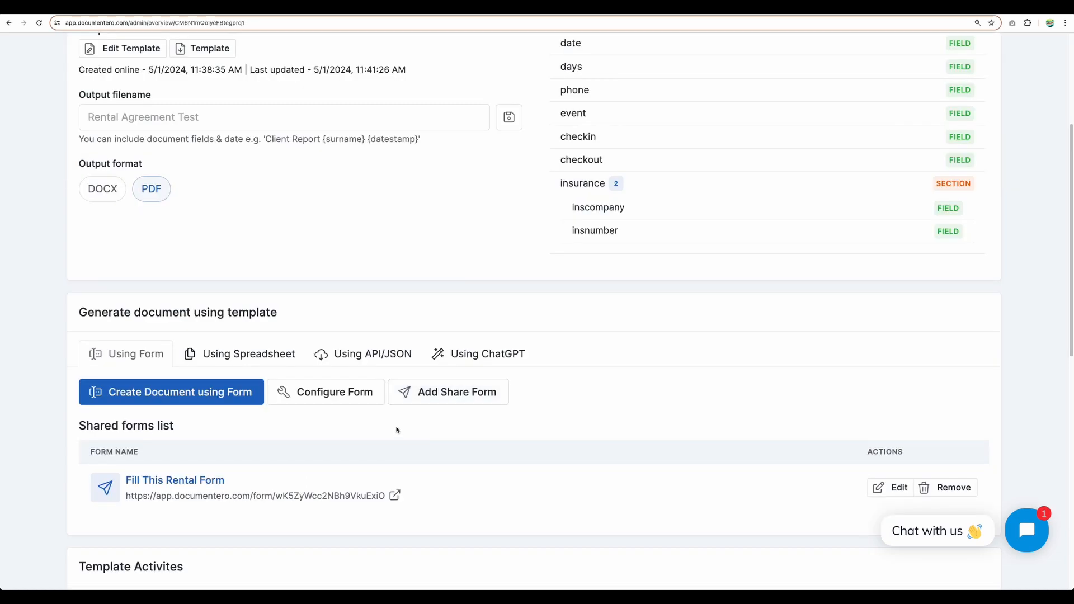
Open the shared form "Fill This Rental Form" and review its branding, message and after-submission settings, including the redirect URL.
scroll(290, 408, "down", 1)
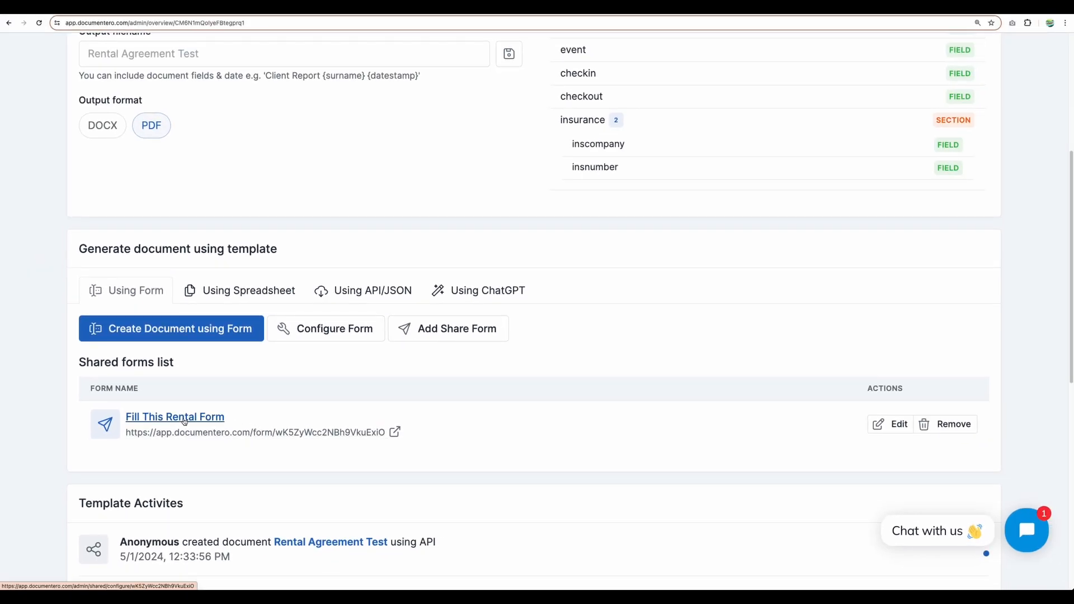
left_click(184, 421)
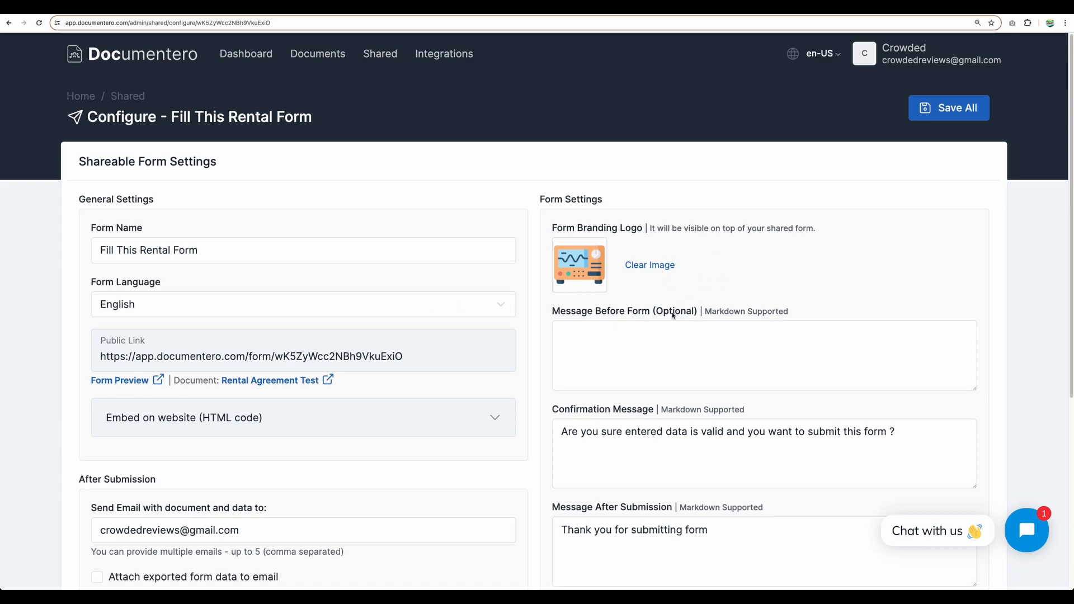
scroll(710, 242, "down", 1)
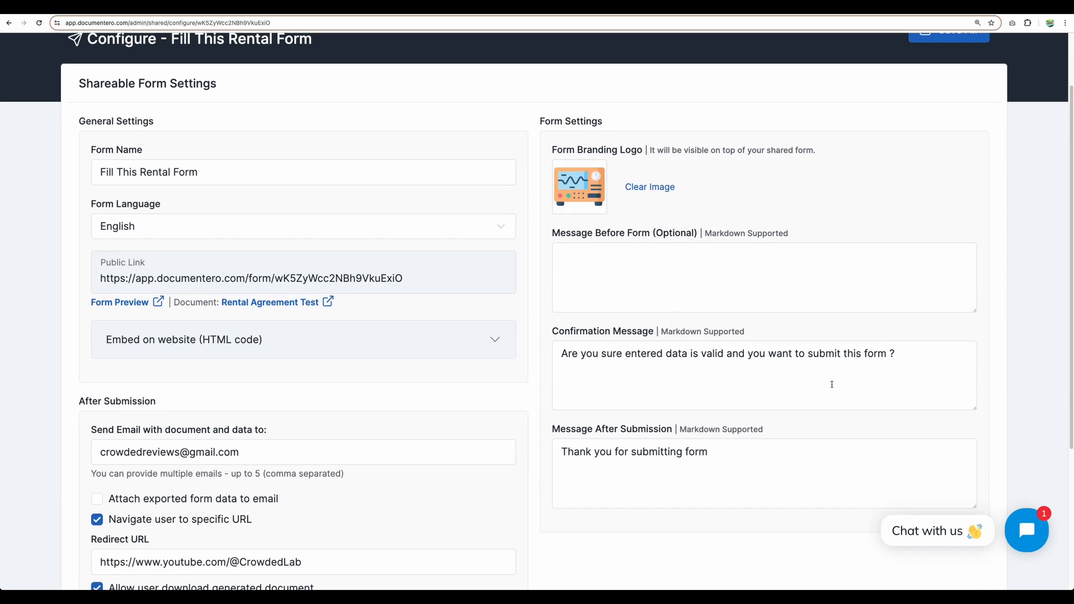
scroll(241, 311, "down", 3)
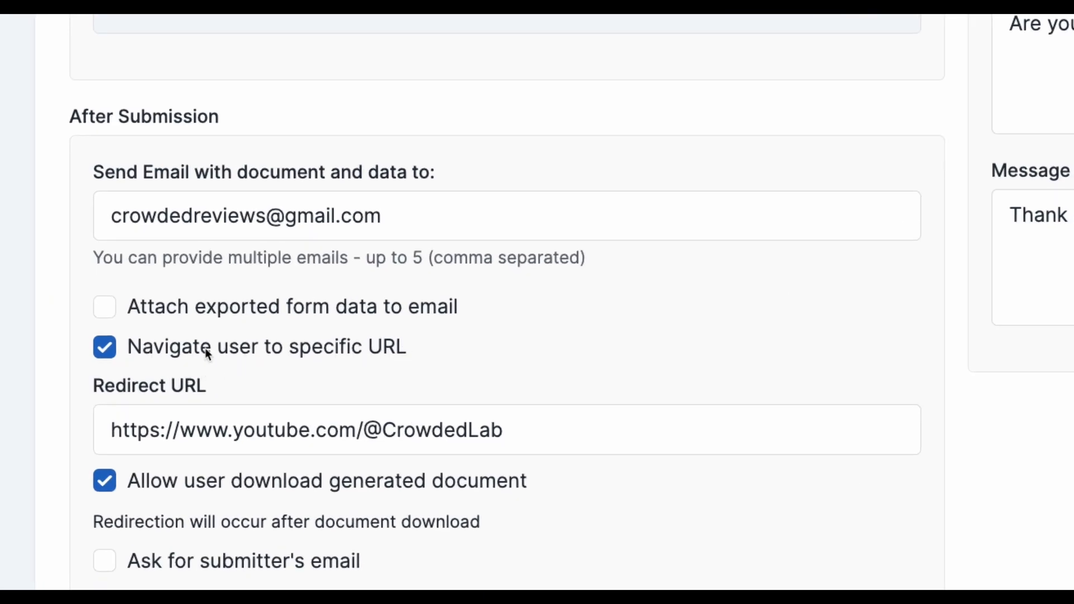
left_click_drag(111, 431, 496, 439)
left_click(506, 434)
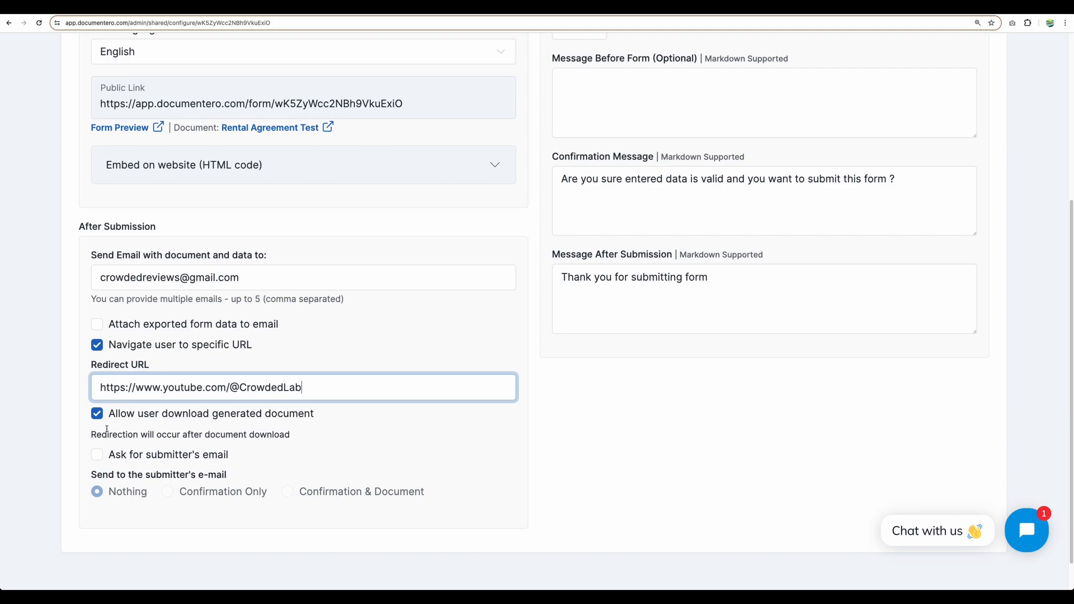
Open the public Fill This Rental Form page, submit it with the prefilled data, confirm the submission and download the generated document.
scroll(106, 429, "up", 1)
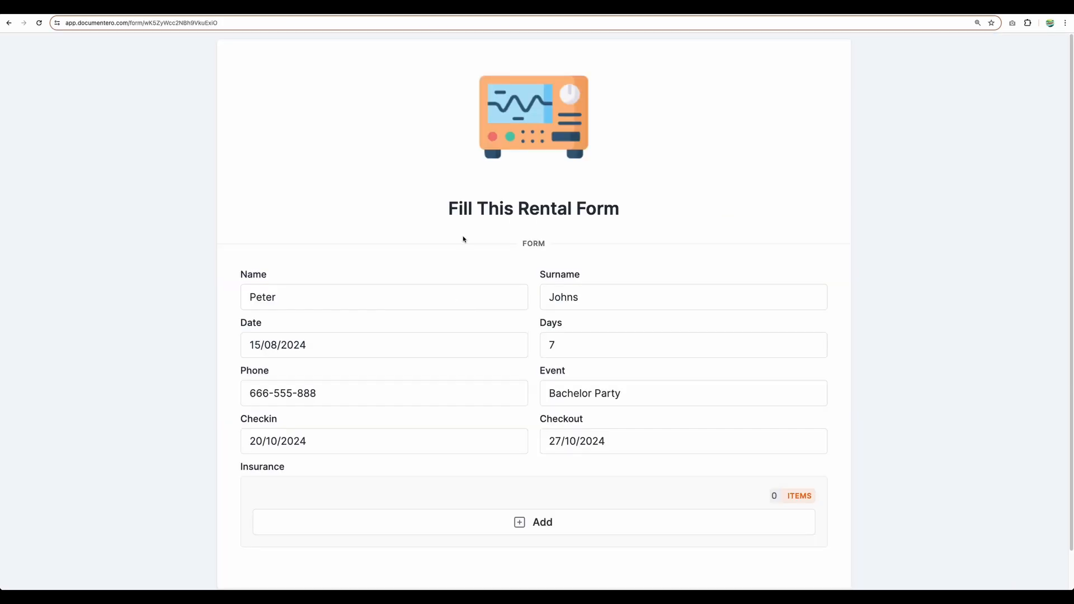
scroll(436, 254, "down", 1)
left_click(390, 266)
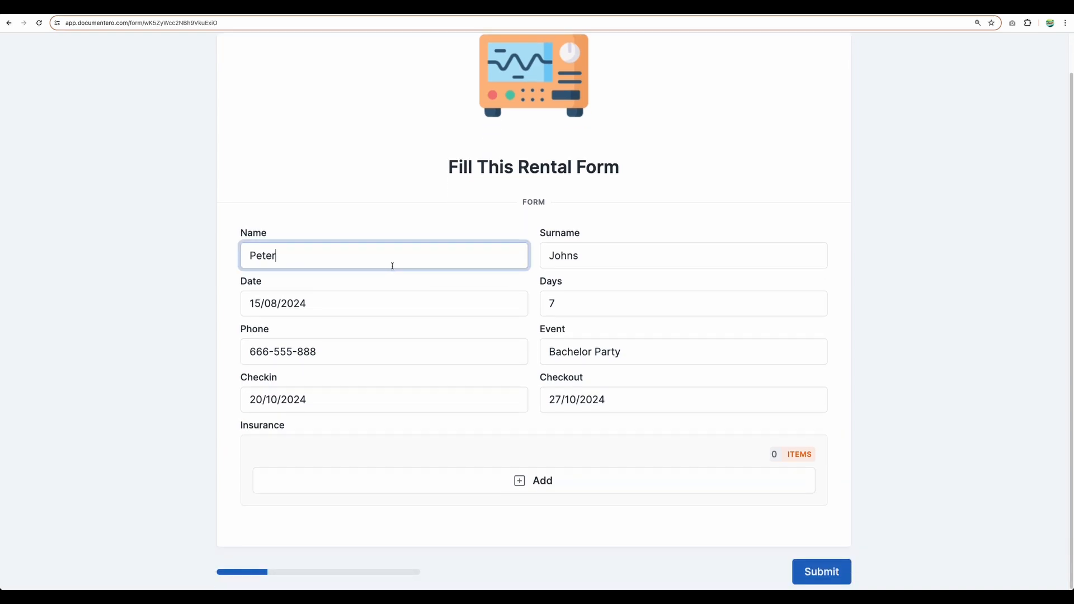
left_click(405, 283)
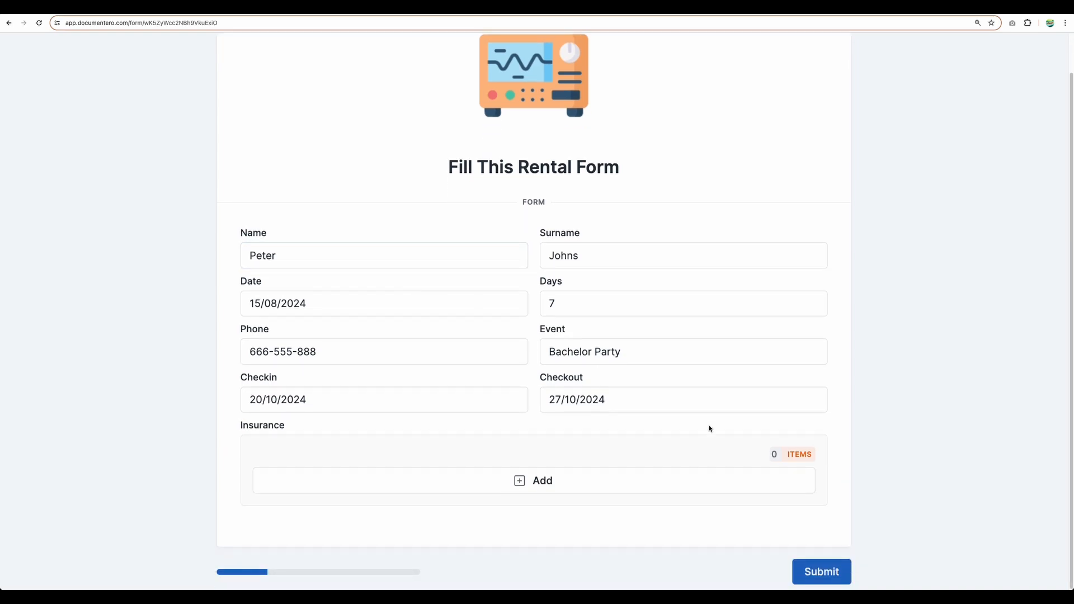
left_click(827, 576)
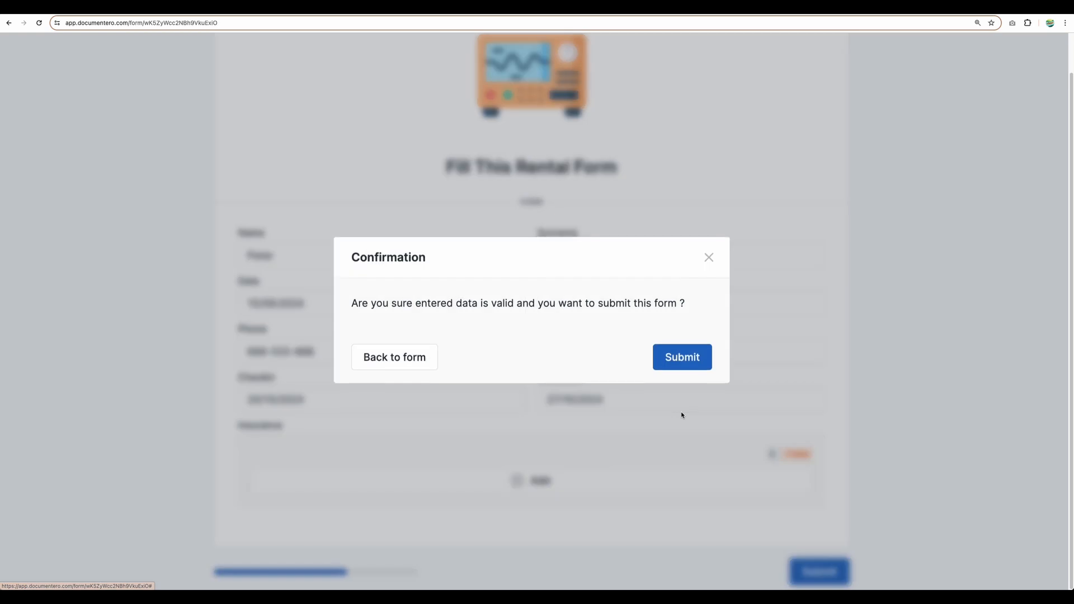
left_click(683, 360)
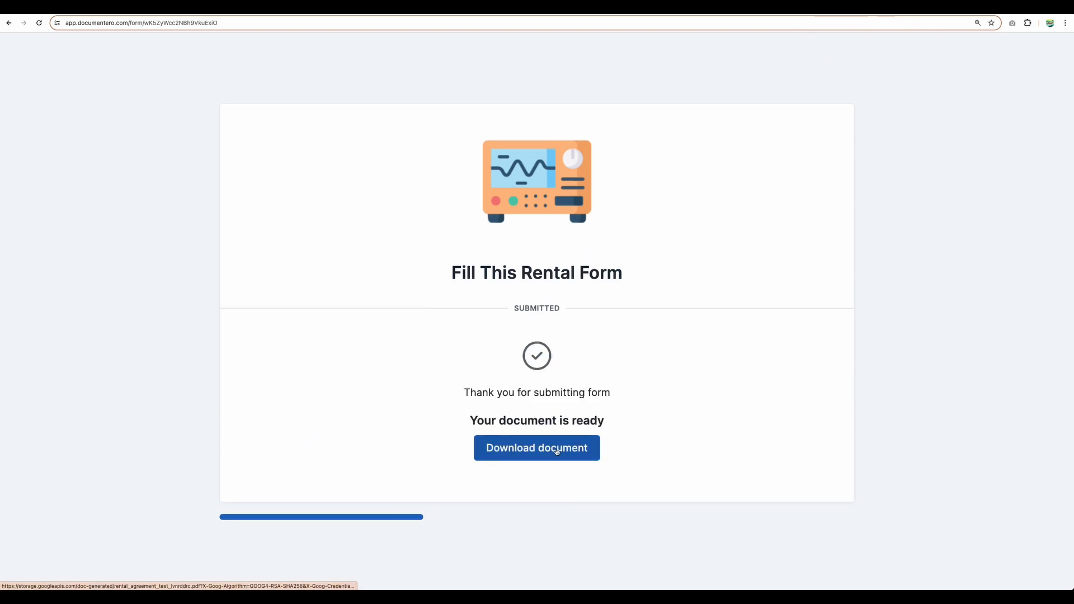
left_click(557, 451)
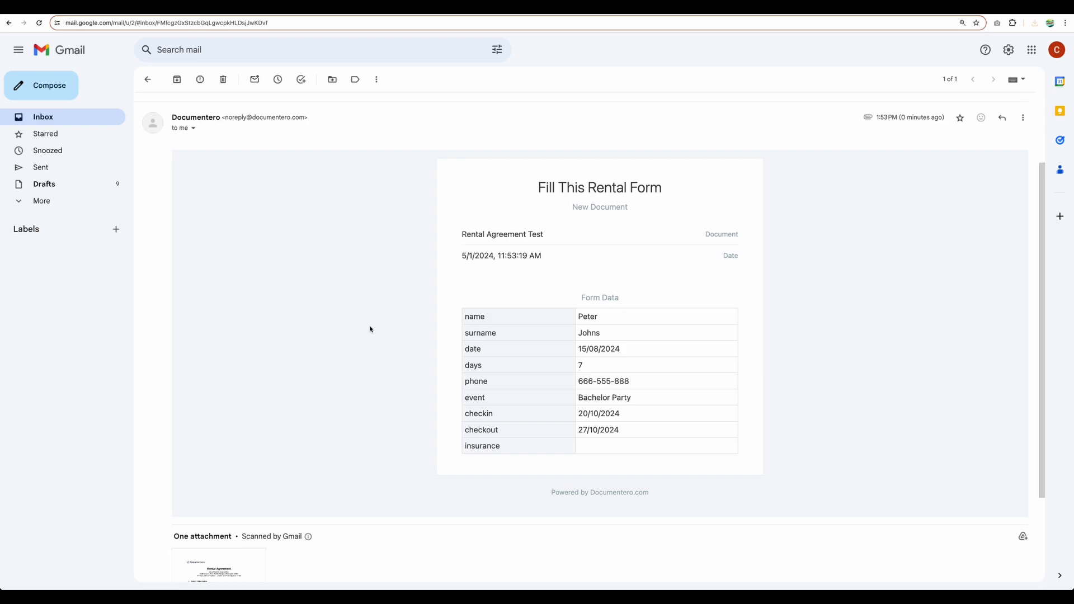
In Gmail, open the Rental Agreement Test.pdf attachment of the Documentero e-mail, check the filled-in agreement and close it.
scroll(369, 329, "down", 1)
left_click(240, 546)
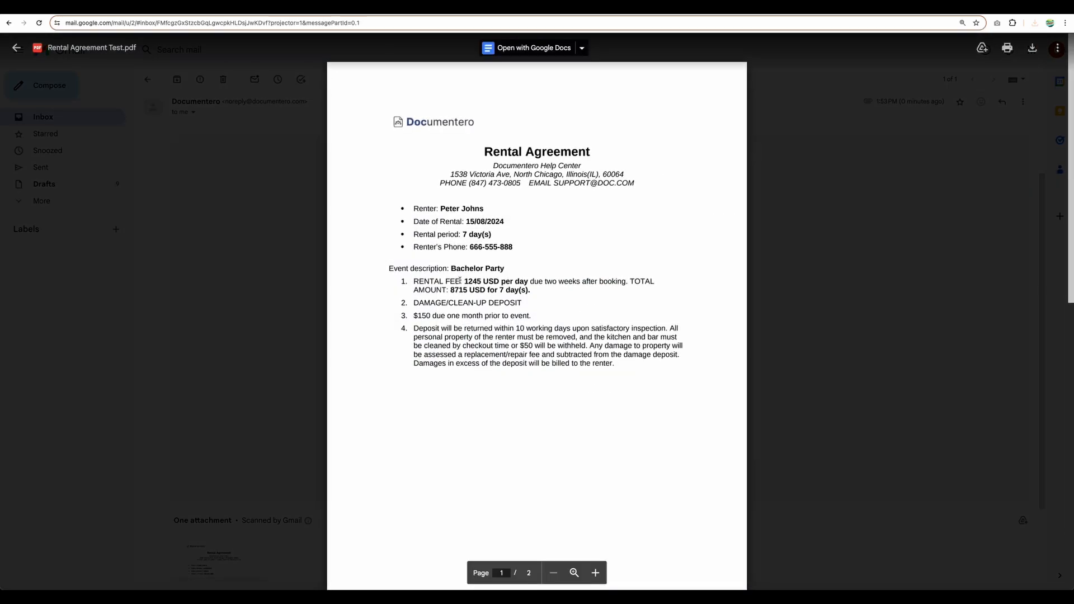
scroll(459, 281, "down", 6)
scroll(461, 285, "up", 4)
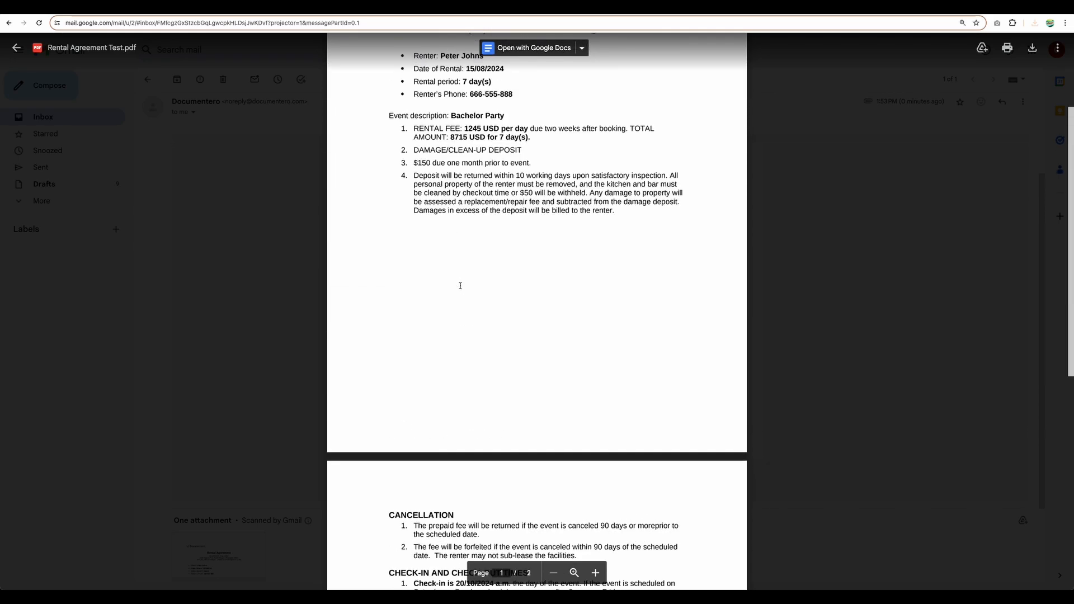
scroll(460, 285, "up", 3)
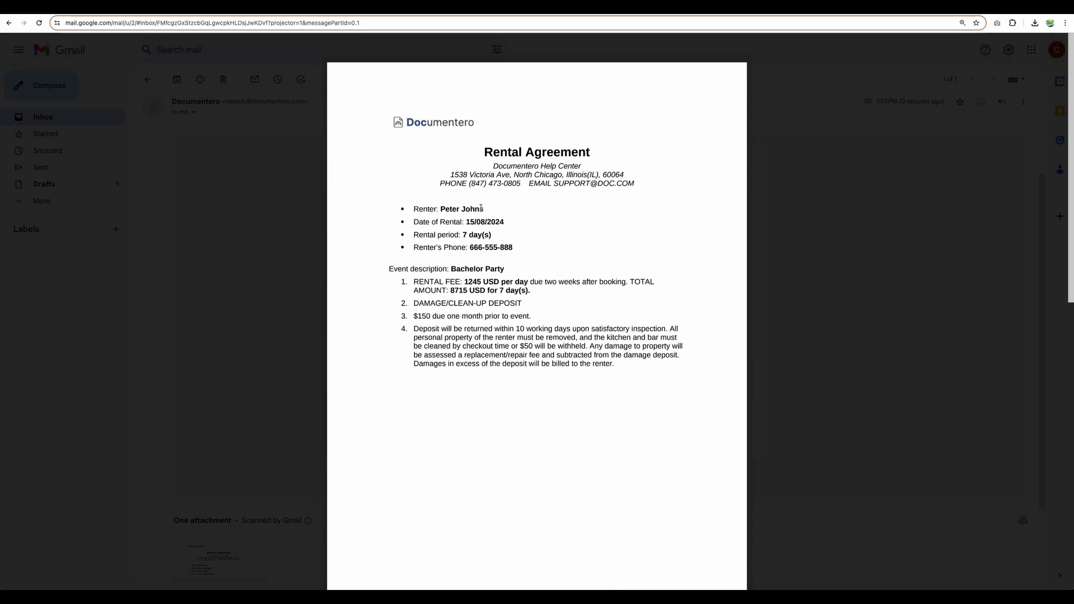
left_click(332, 405)
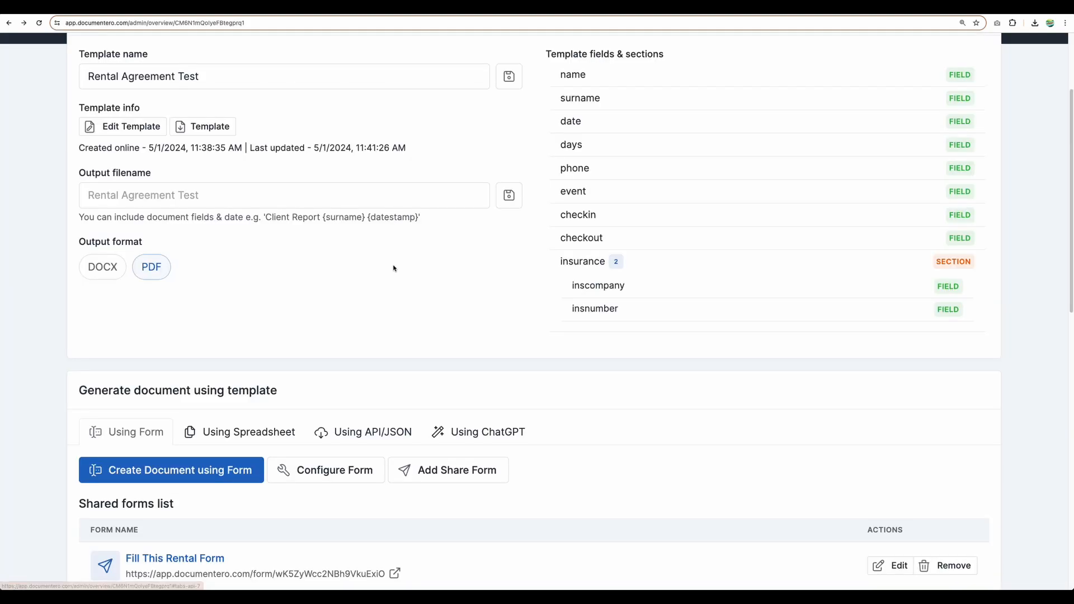
Open bulk generation using a spreadsheet for the Rental Agreement Test template and add a second document row.
scroll(395, 267, "up", 3)
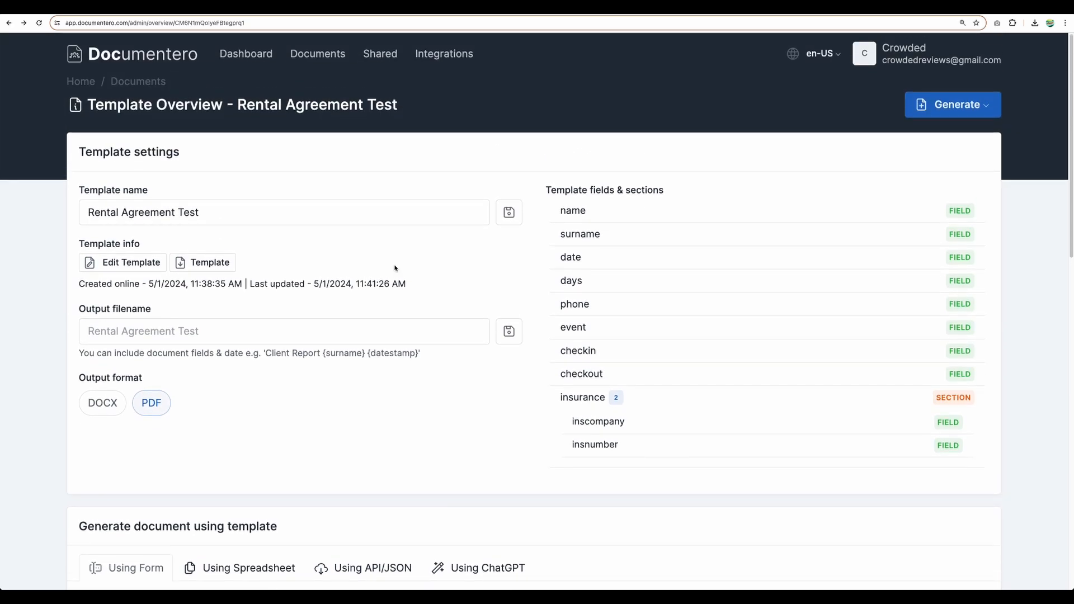
scroll(395, 267, "down", 5)
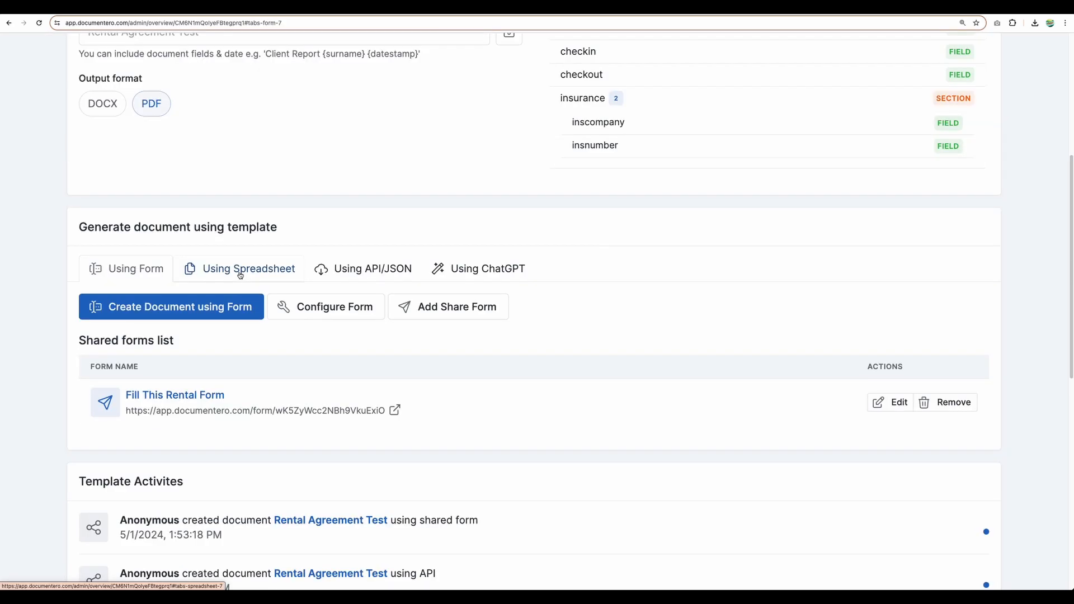
left_click(240, 273)
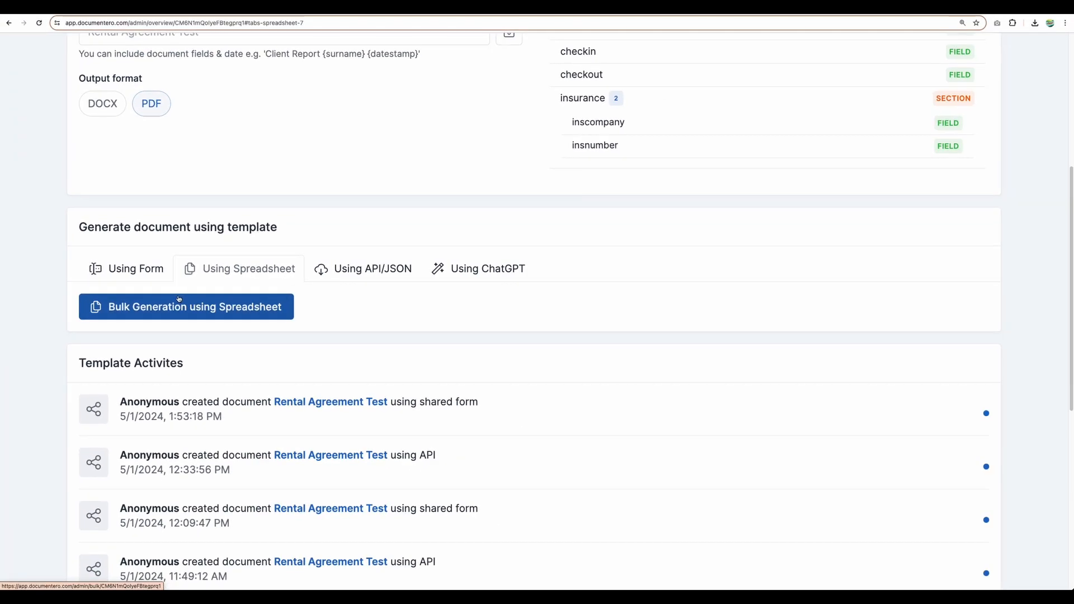
left_click(179, 306)
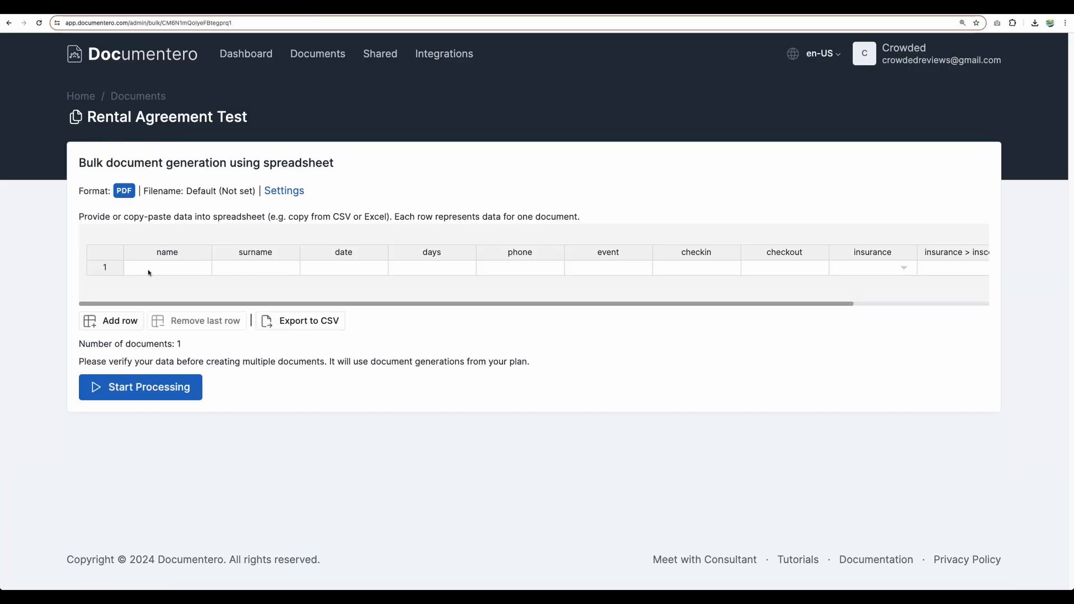
key("Tab")
key("Tab")
key("Tab")
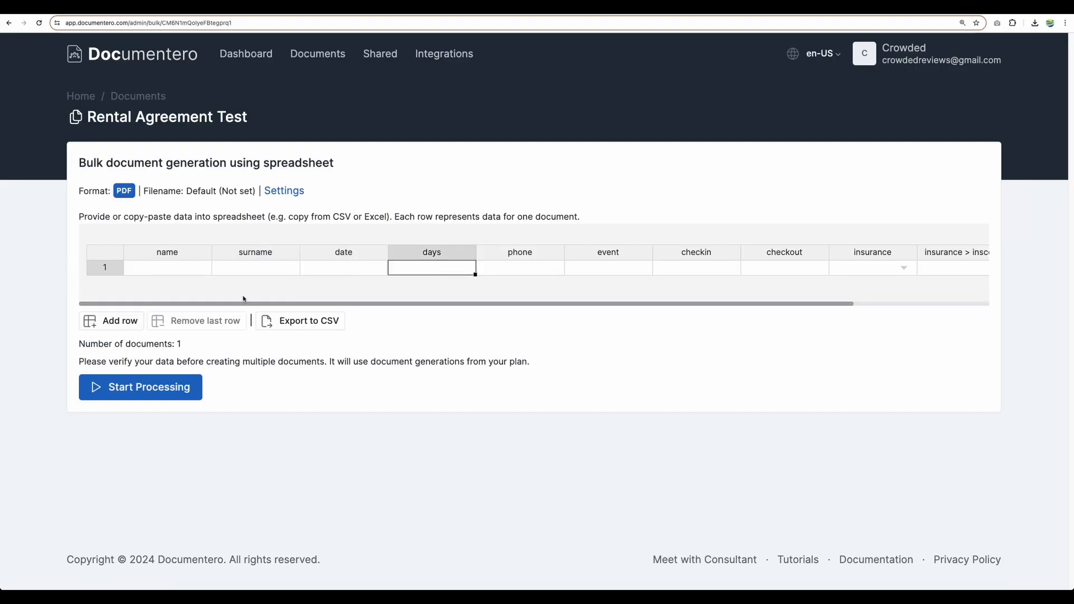
left_click(115, 321)
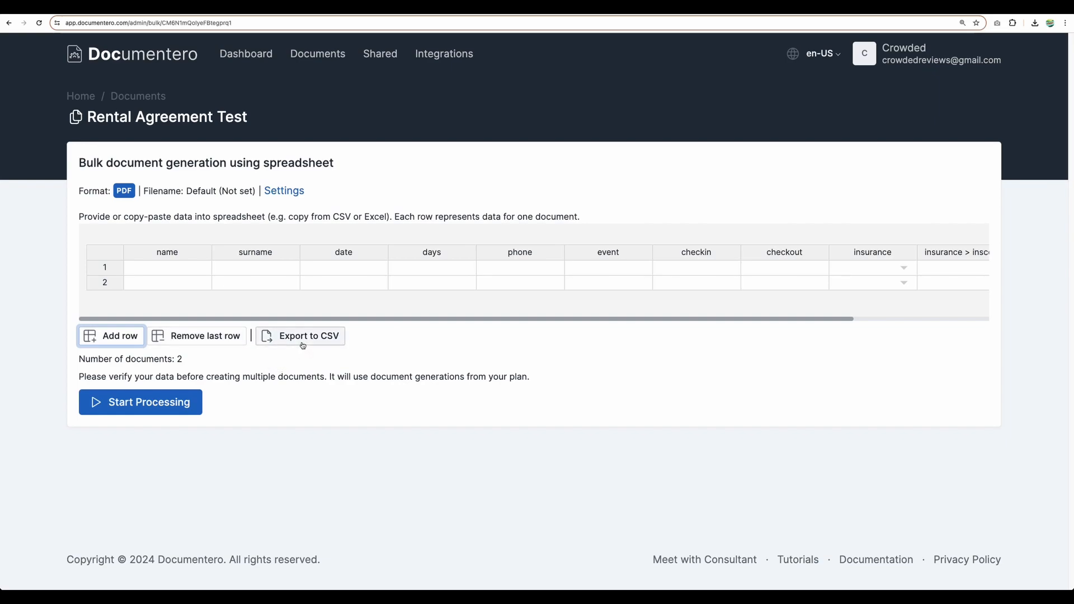
left_click_drag(191, 272, 877, 275)
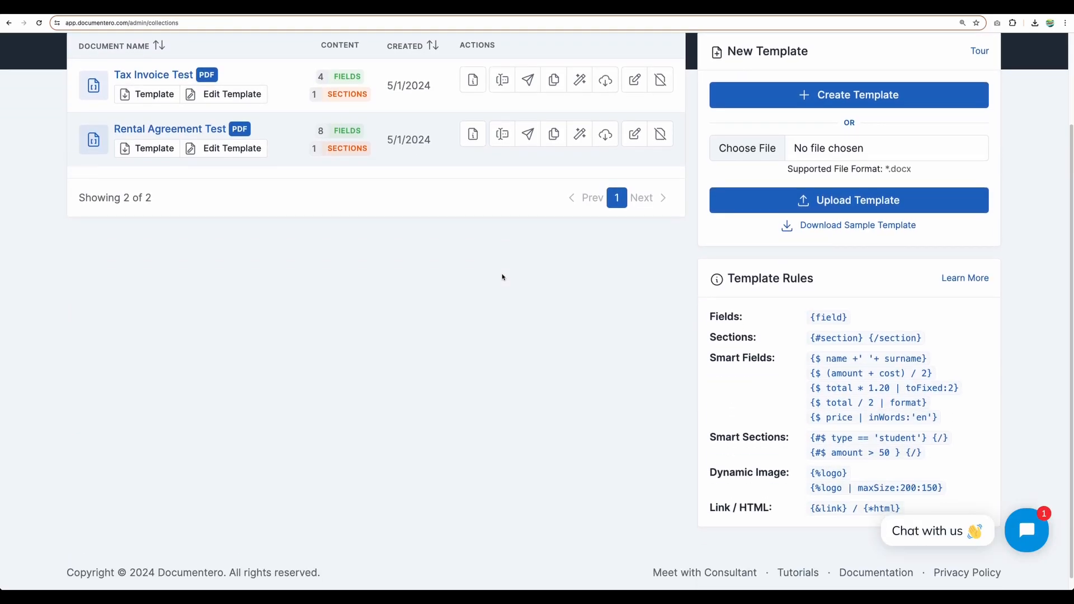
Examine the Template Rules on the document templates page, especially the smart field syntax for combining name and surname.
scroll(501, 275, "down", 1)
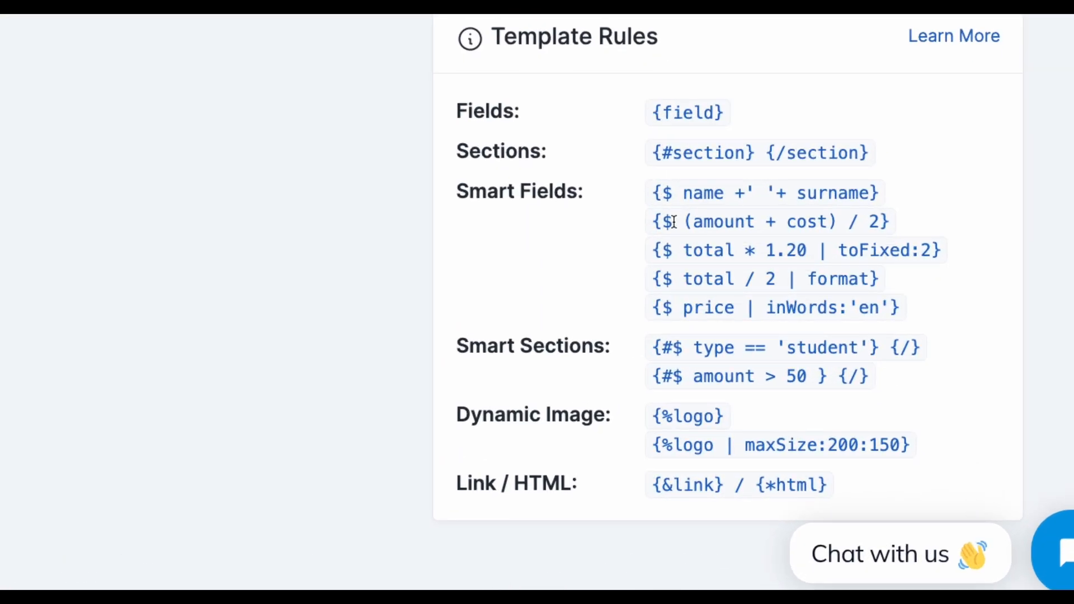
left_click_drag(652, 193, 882, 194)
left_click(789, 228)
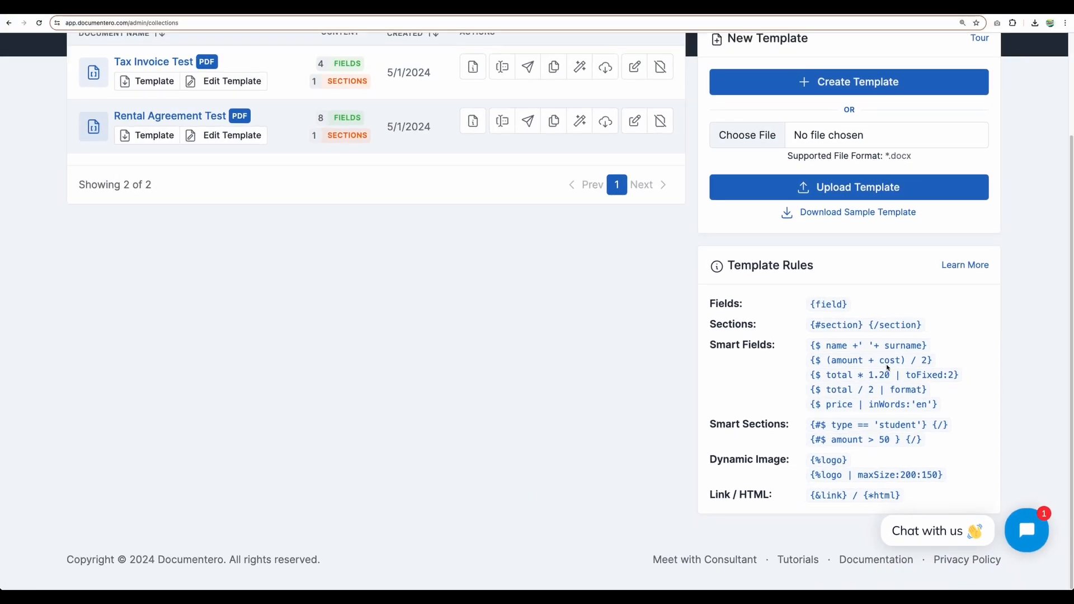
Create a new online template, load the Smart Sections & Fields initial template and review its smart field and section examples.
scroll(888, 367, "up", 3)
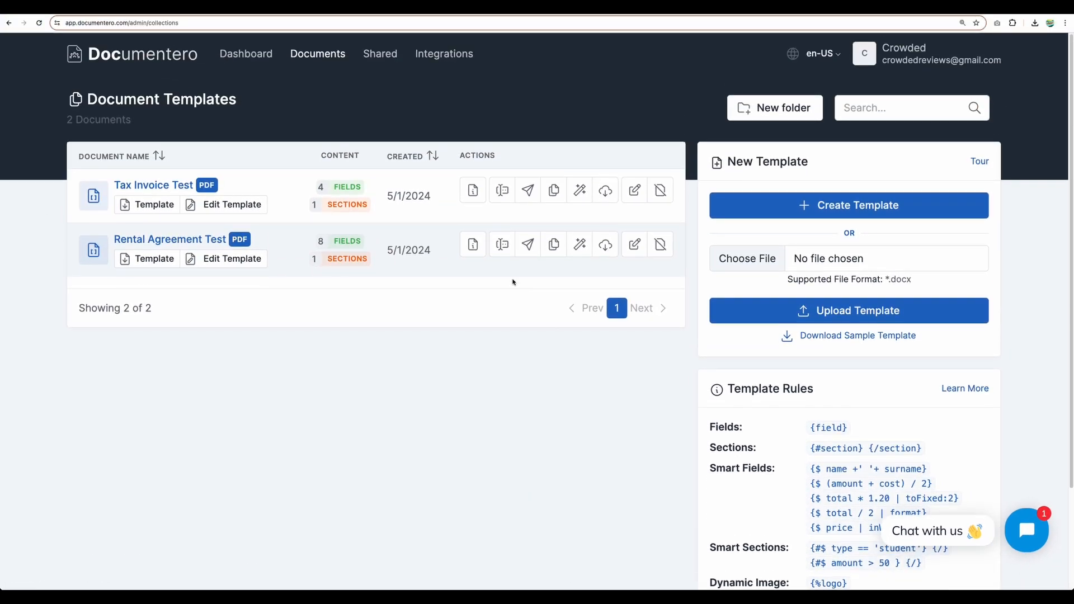
left_click(801, 214)
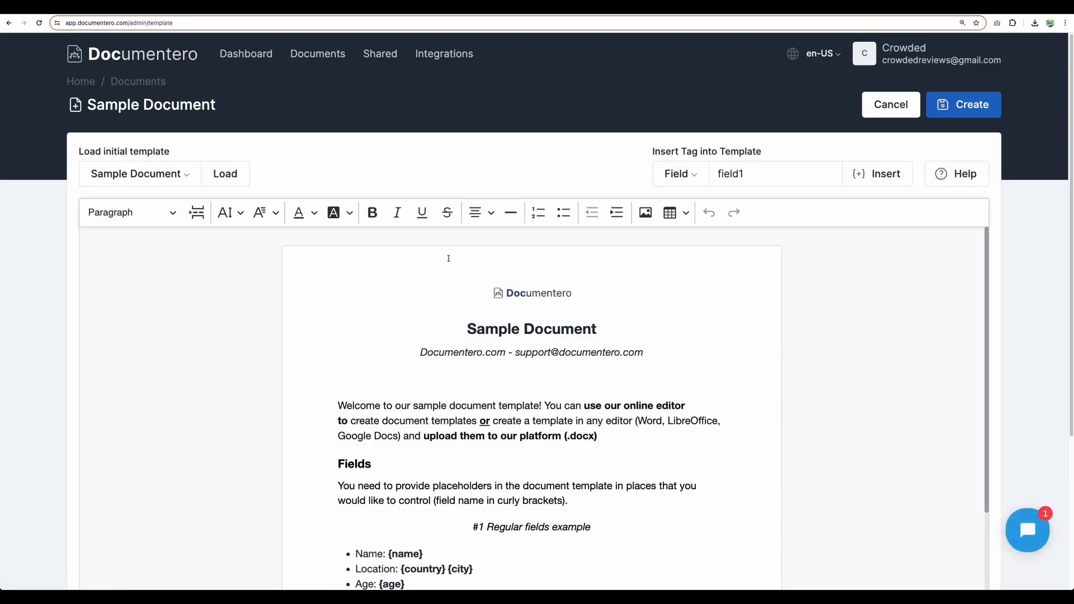
left_click(179, 174)
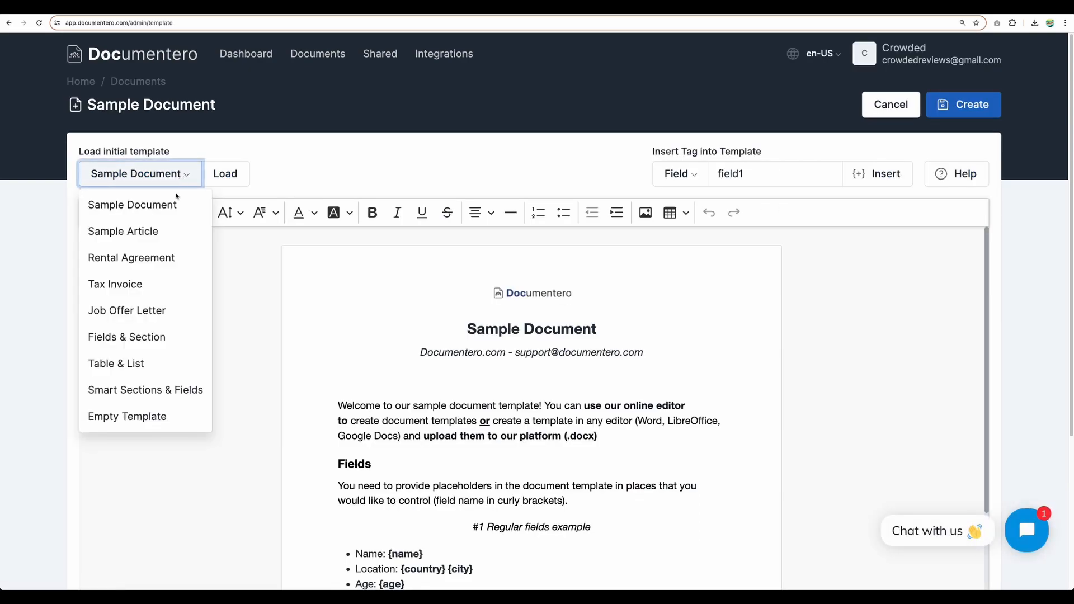
left_click(162, 391)
left_click(253, 176)
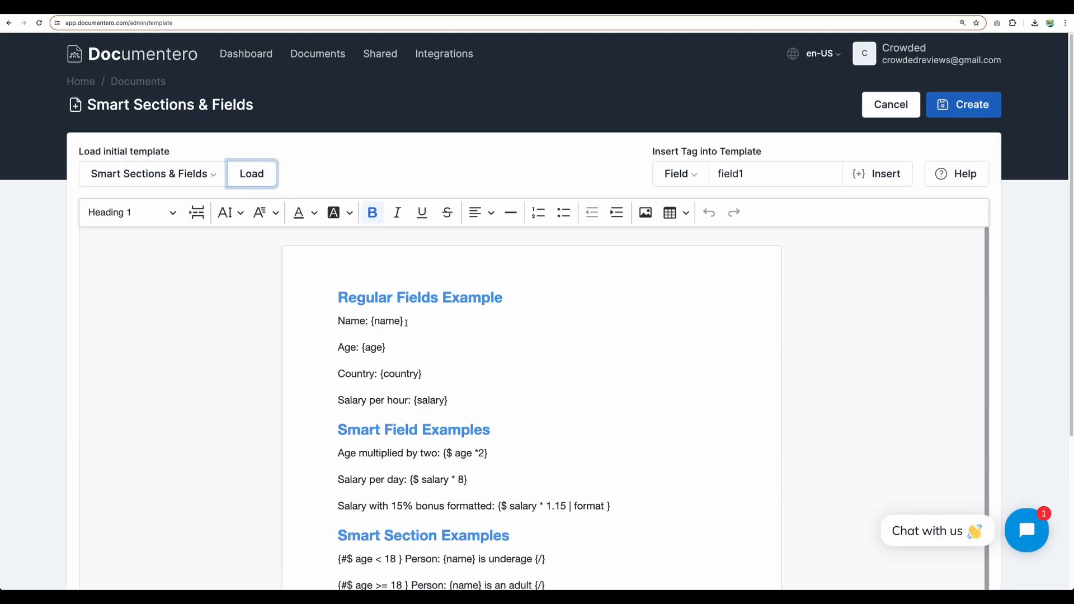
scroll(425, 392, "down", 5)
scroll(426, 392, "down", 2)
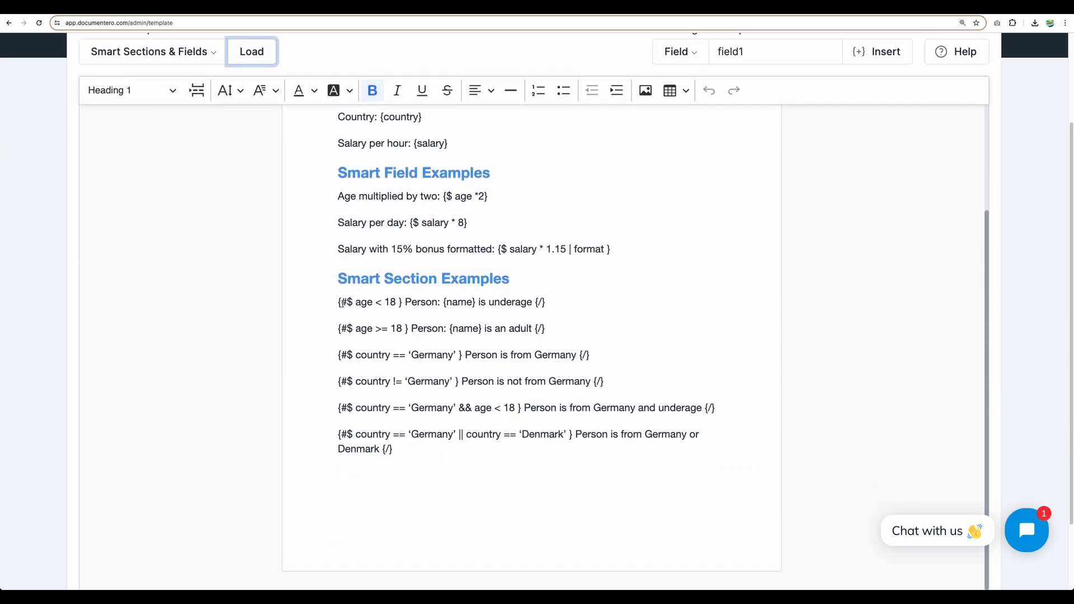
Examine the smart section examples that show text for age < 18 and age >= 18, highlighting each condition and its resulting wording.
left_click_drag(338, 302, 545, 303)
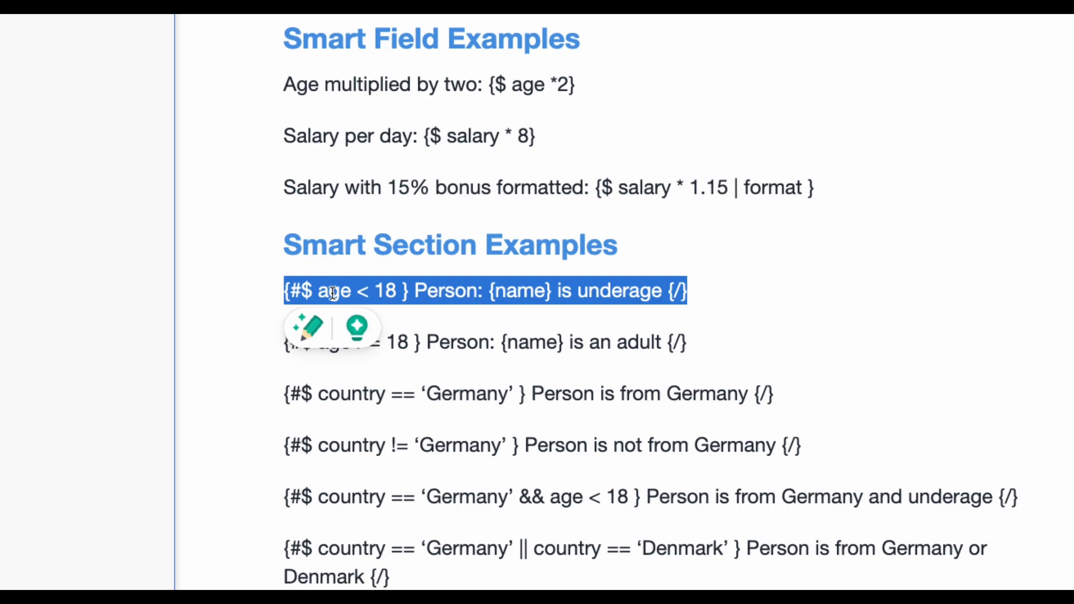
left_click(332, 291)
left_click_drag(318, 292, 339, 292)
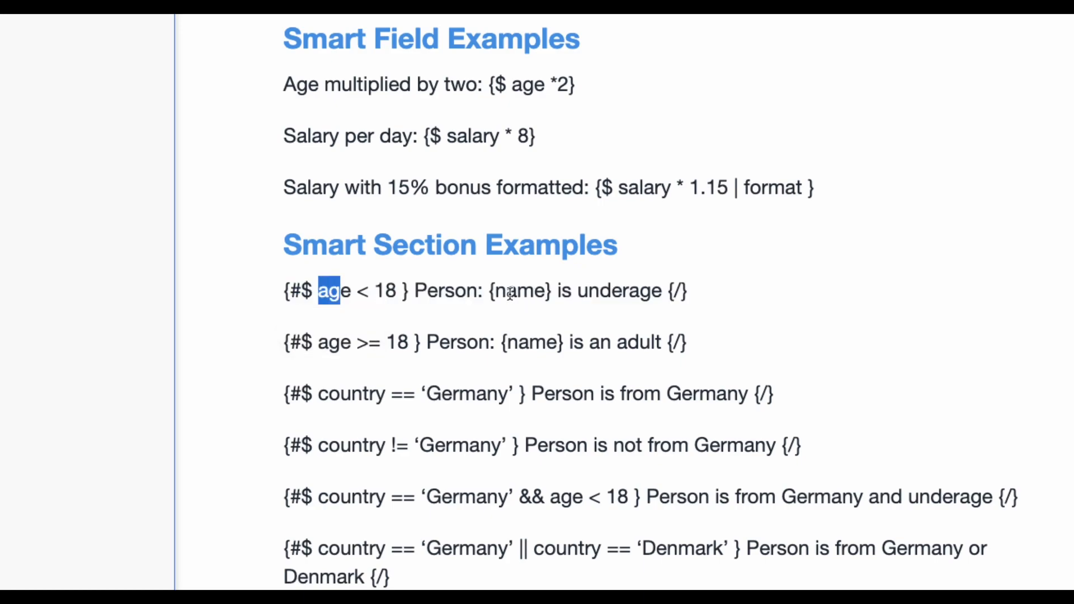
left_click_drag(558, 291, 661, 292)
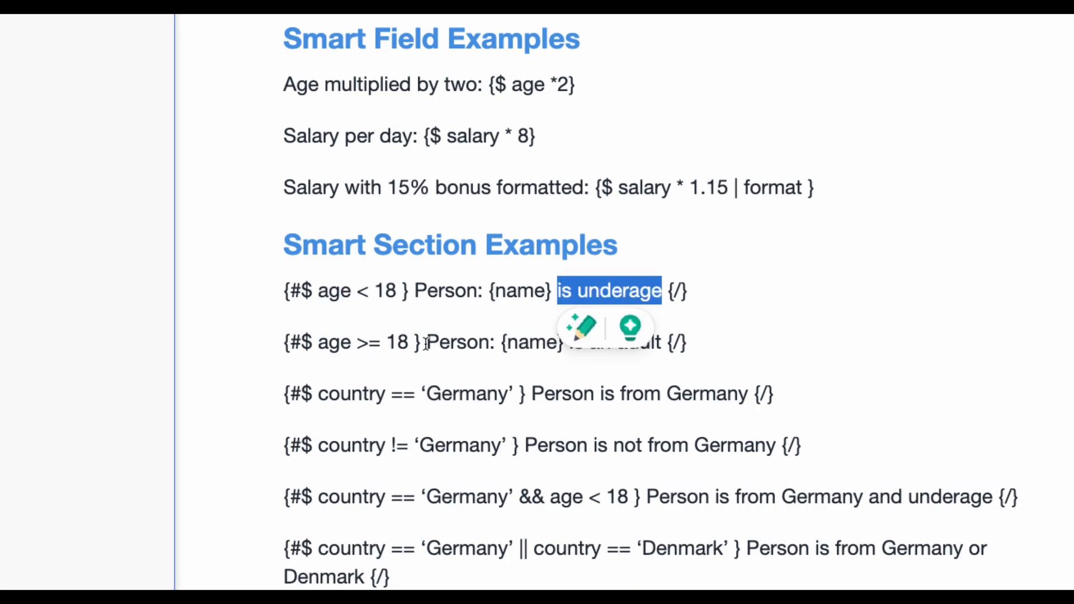
left_click_drag(357, 342, 370, 344)
left_click(491, 343)
left_click_drag(568, 343, 661, 343)
left_click(504, 372)
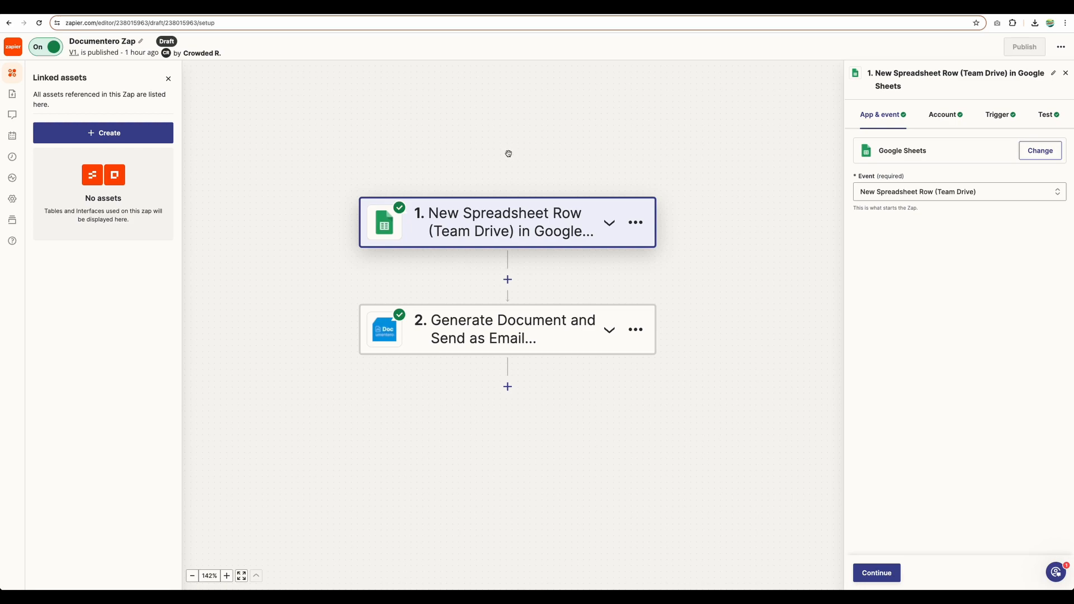
View the two-step Documentero Zap in Zapier, switch to the Documentero Google Sheet and highlight its data in row 2.
mouse_move(512, 159)
left_mouse_down()
mouse_move(476, 138)
mouse_move(514, 145)
left_mouse_up()
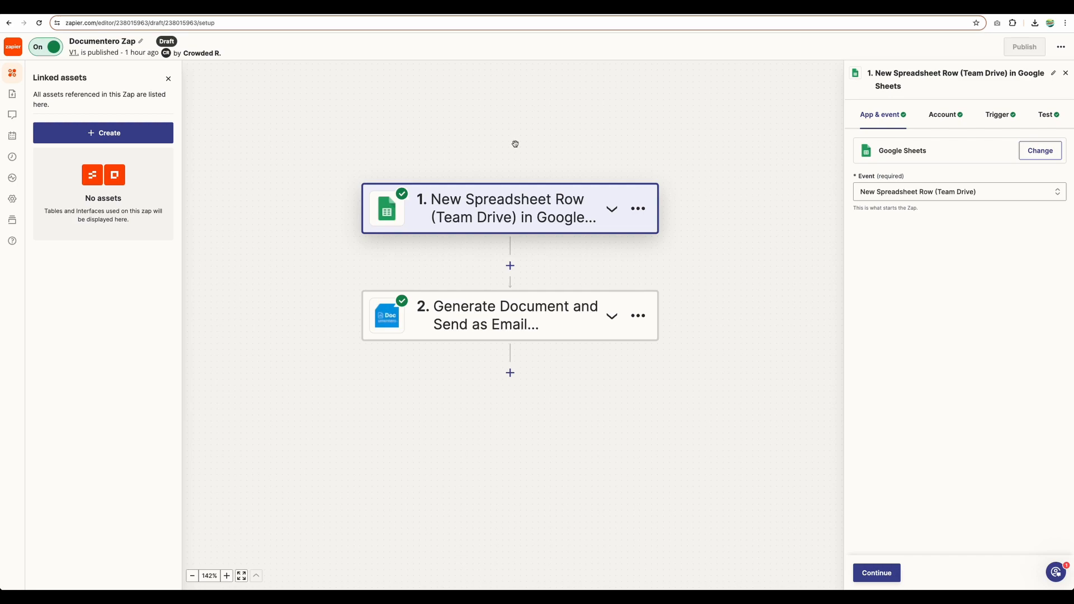
mouse_move(515, 147)
left_mouse_down()
mouse_move(497, 130)
mouse_move(504, 139)
left_mouse_up()
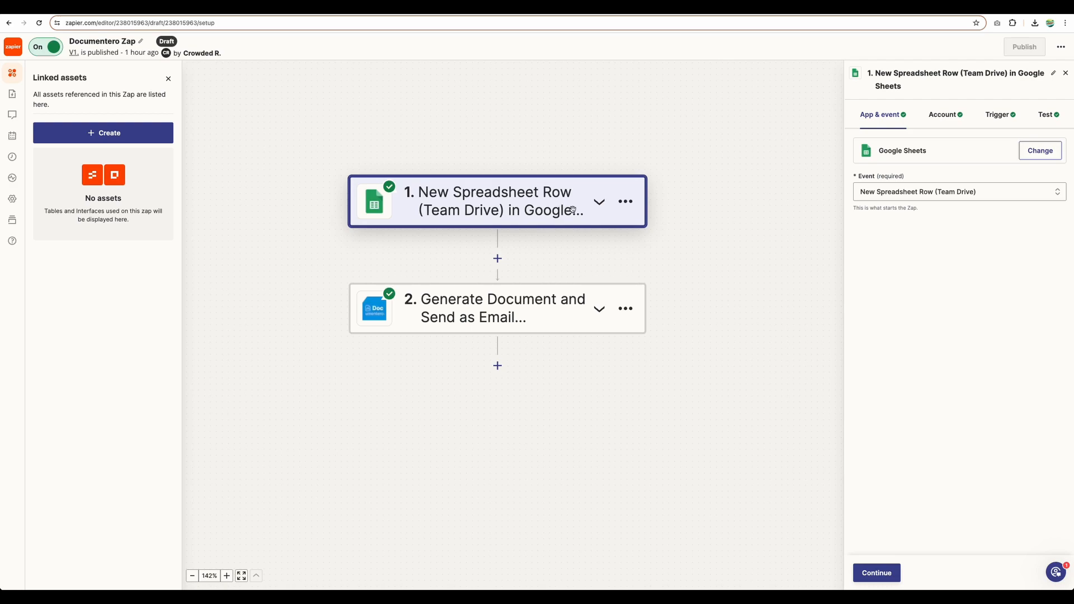
left_click(722, 8)
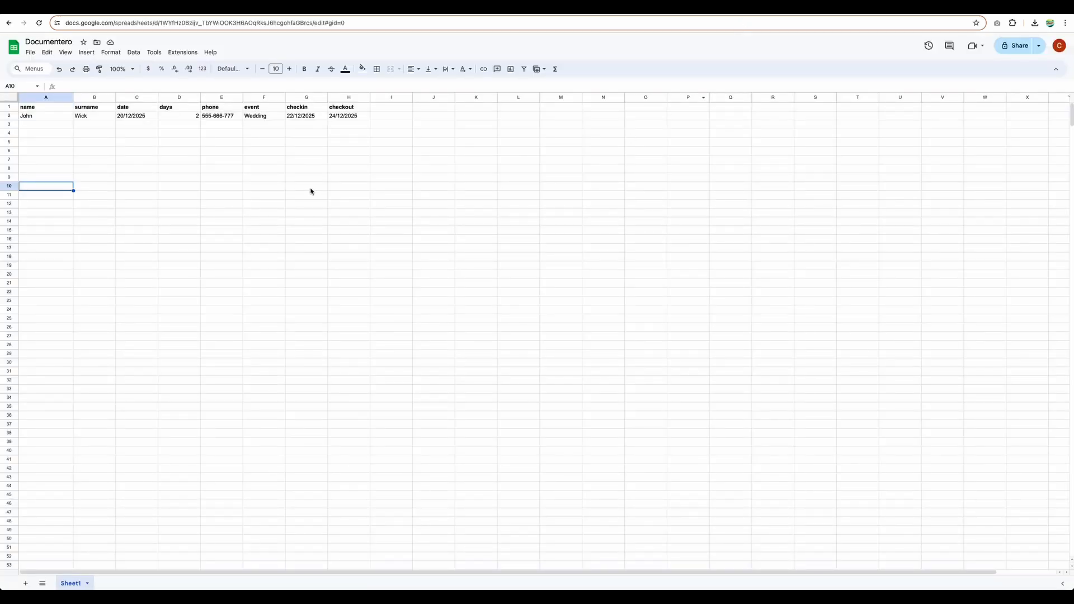
left_click(153, 116)
key("super+equal")
key("super+equal")
key("super+equal")
left_click(116, 177)
left_click(9, 158)
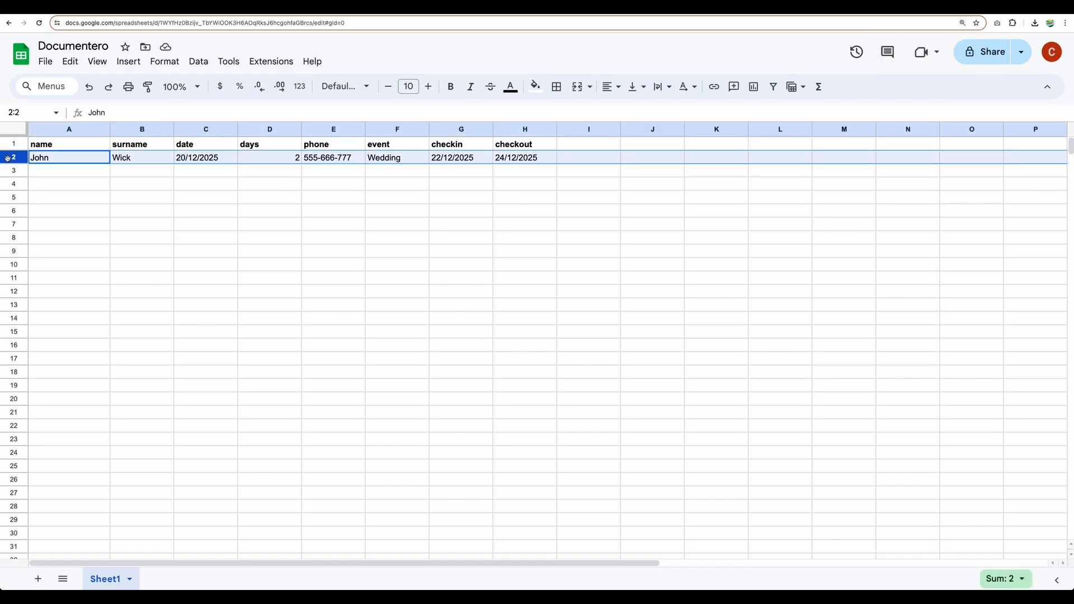
left_click(64, 163)
left_click(14, 158)
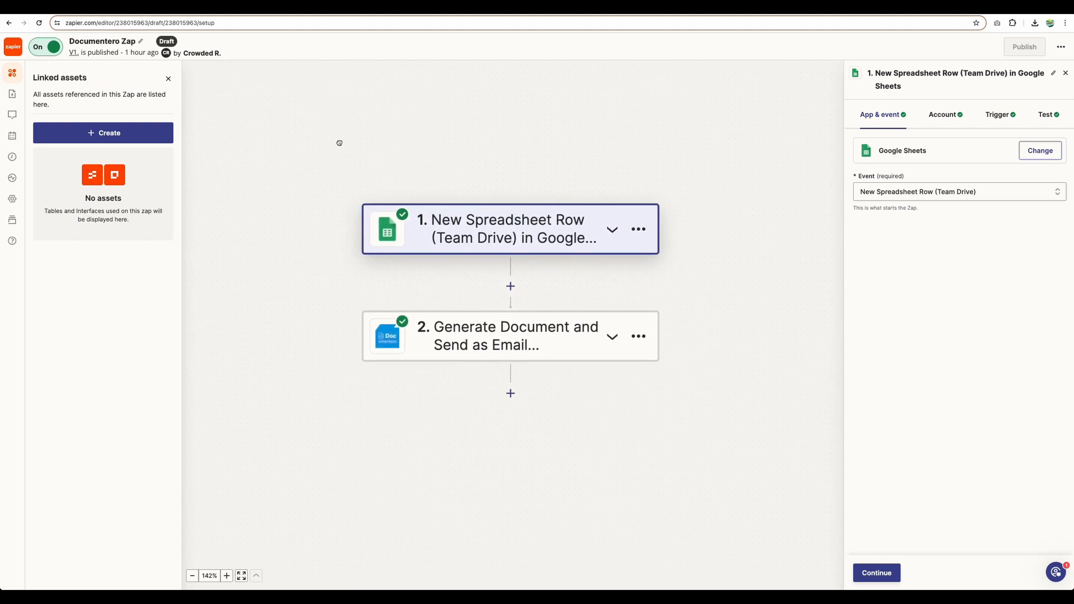
In Zapier, select the Generate Document and Send as Email Attachment action of the Documentero Zap and run its test.
left_click(510, 312)
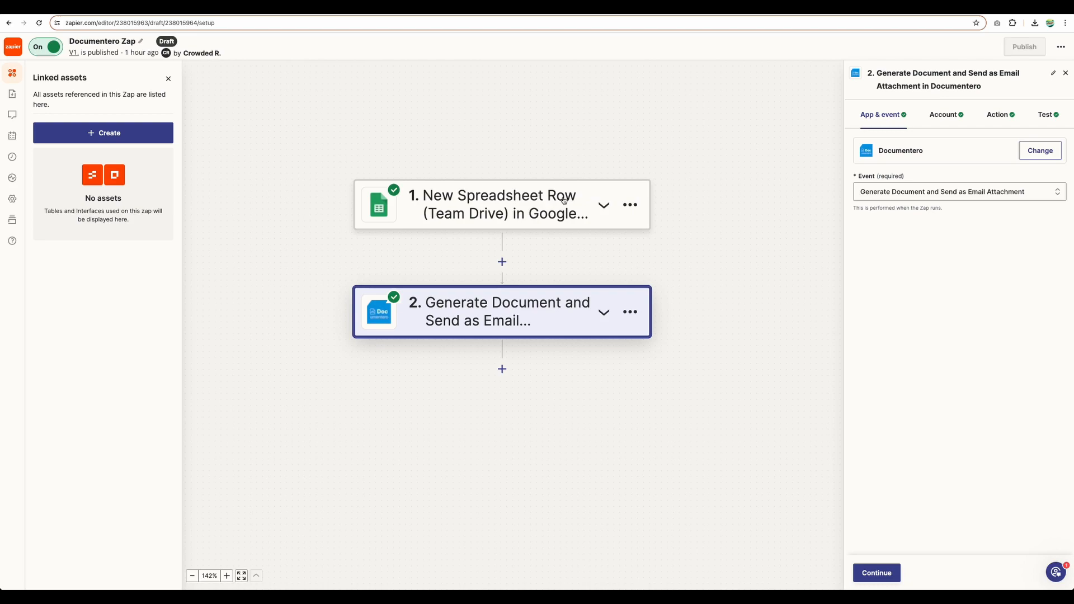
left_click(534, 210)
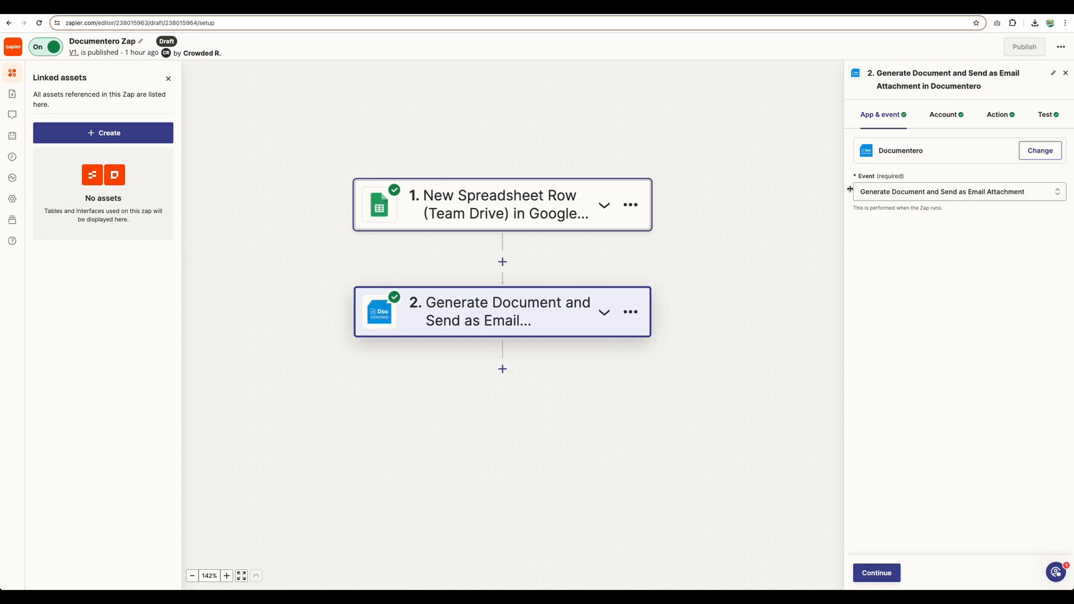
left_click(1046, 114)
left_click(884, 572)
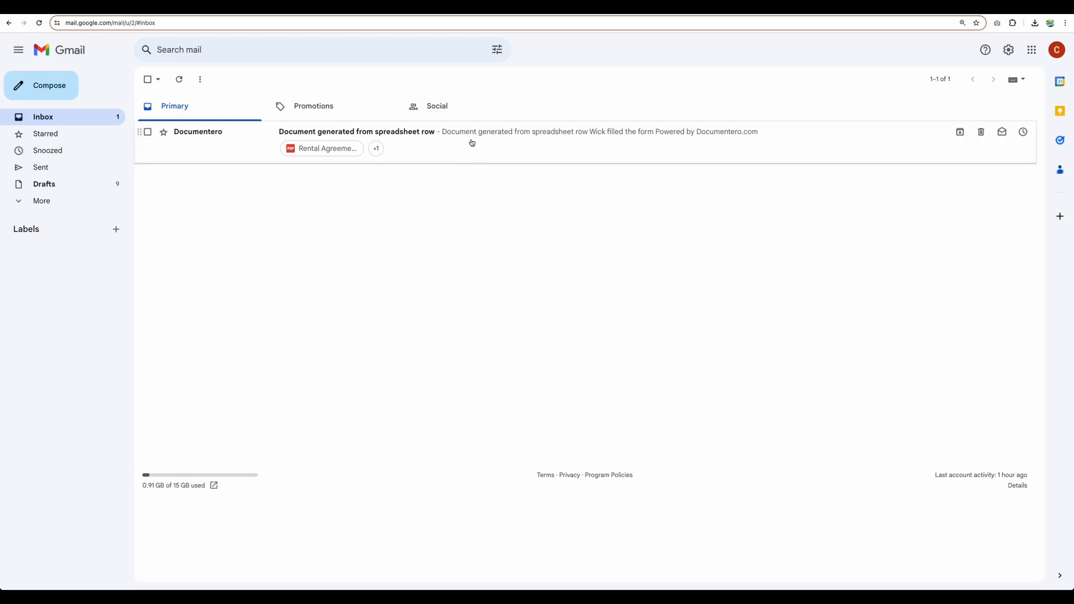
In Gmail, open the "Document generated from spreadsheet row" e-mail and check the renter's name in its Rental Agreement Test.pdf attachment.
left_click(472, 143)
left_click(240, 366)
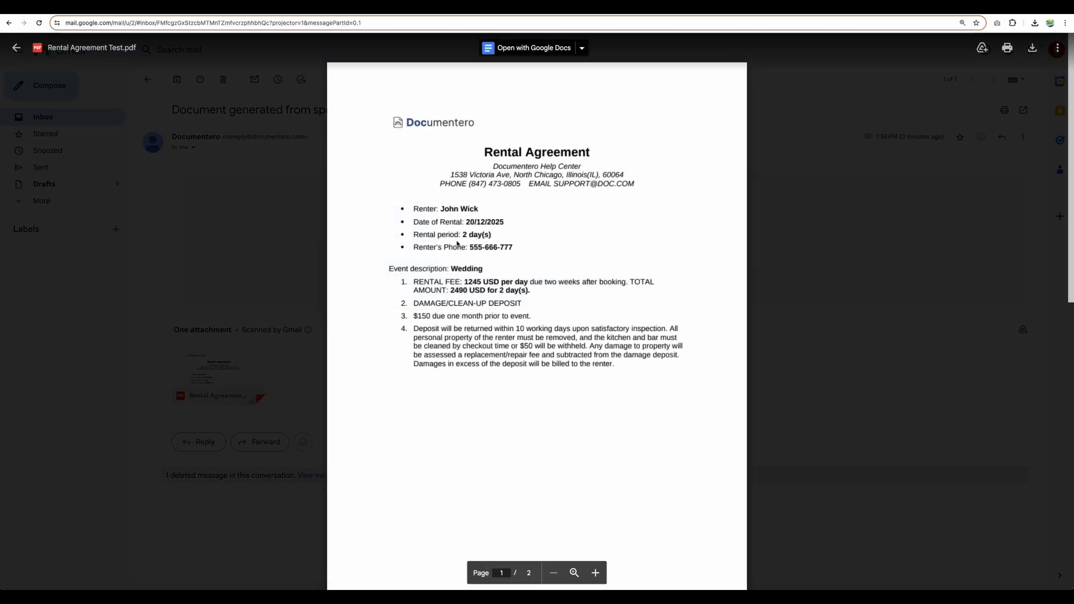
left_click_drag(442, 209, 476, 210)
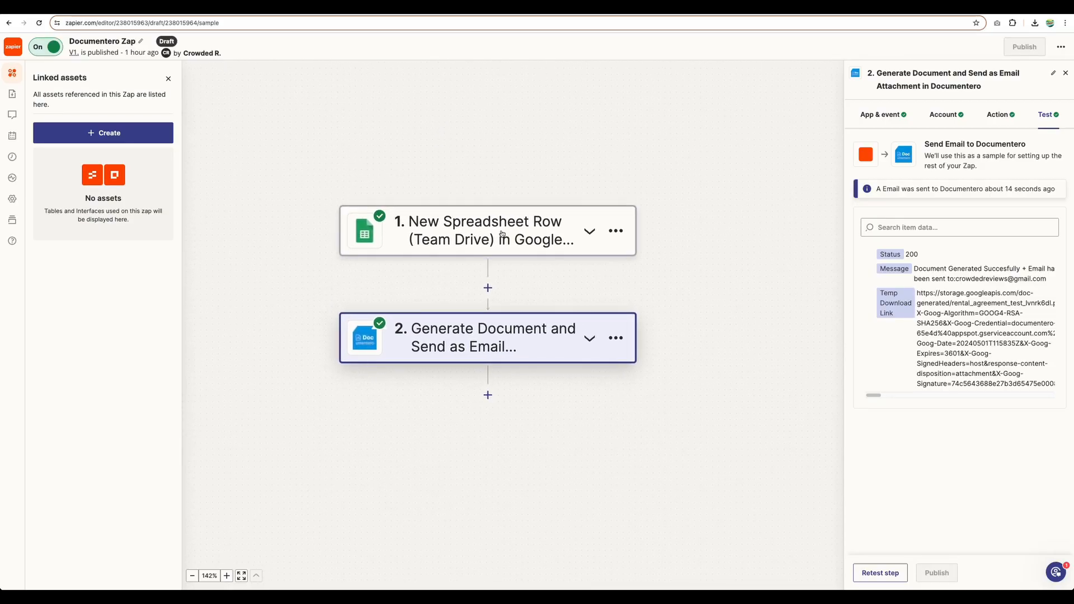
In Zapier, open the New Spreadsheet Row (Team Drive) trigger of the Documentero Zap and view its setup.
left_click(502, 233)
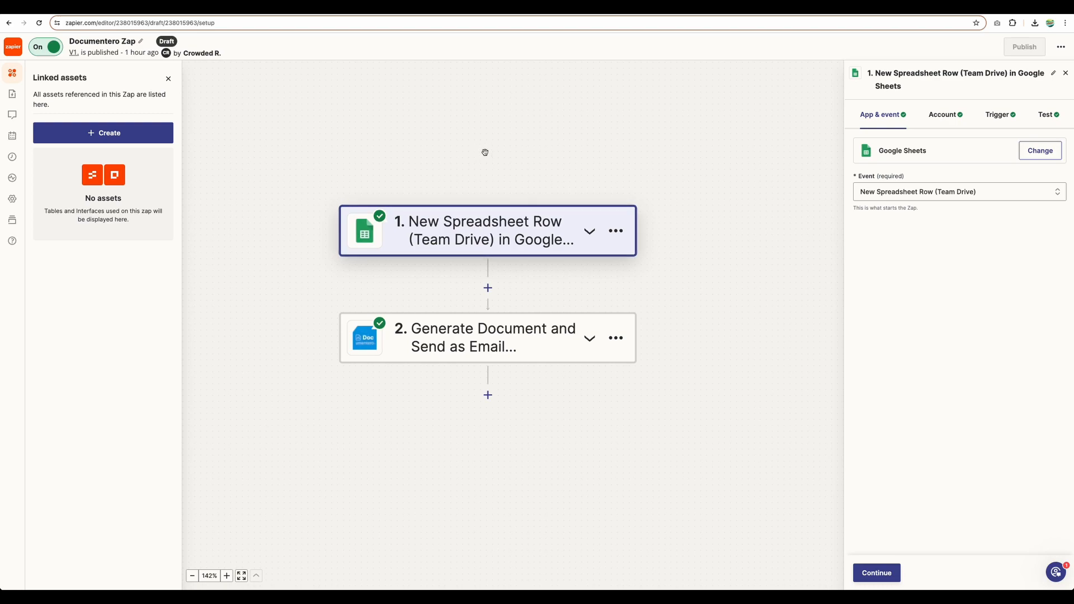
scroll(510, 176, "down", 2)
left_click_drag(524, 163, 523, 164)
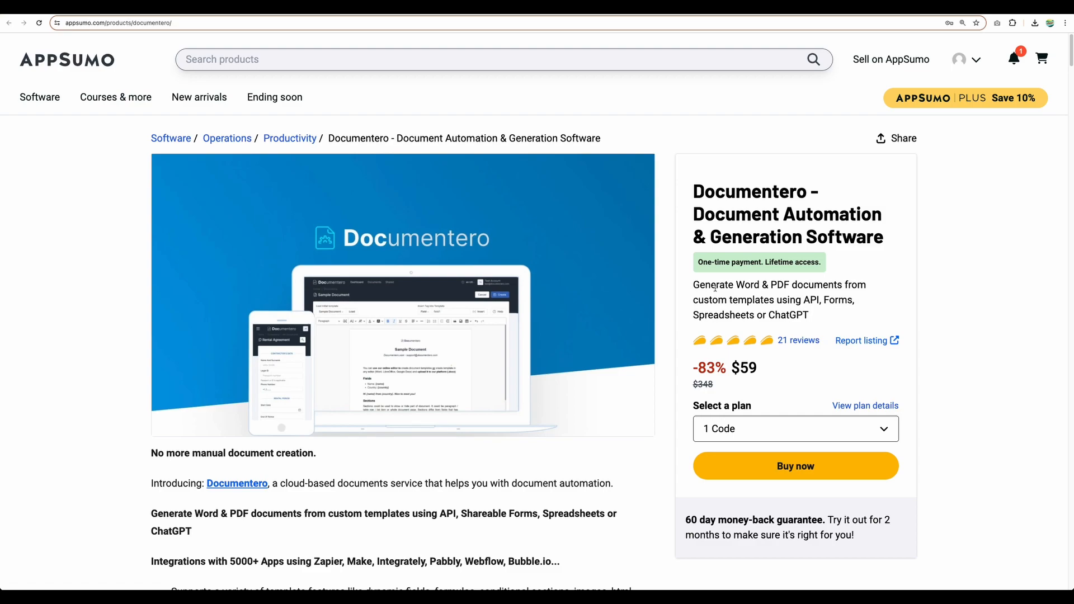
On Documentero's AppSumo page, review the product description, integrations, template features and additional features.
left_click_drag(725, 284, 809, 315)
left_click(90, 324)
scroll(89, 325, "down", 1)
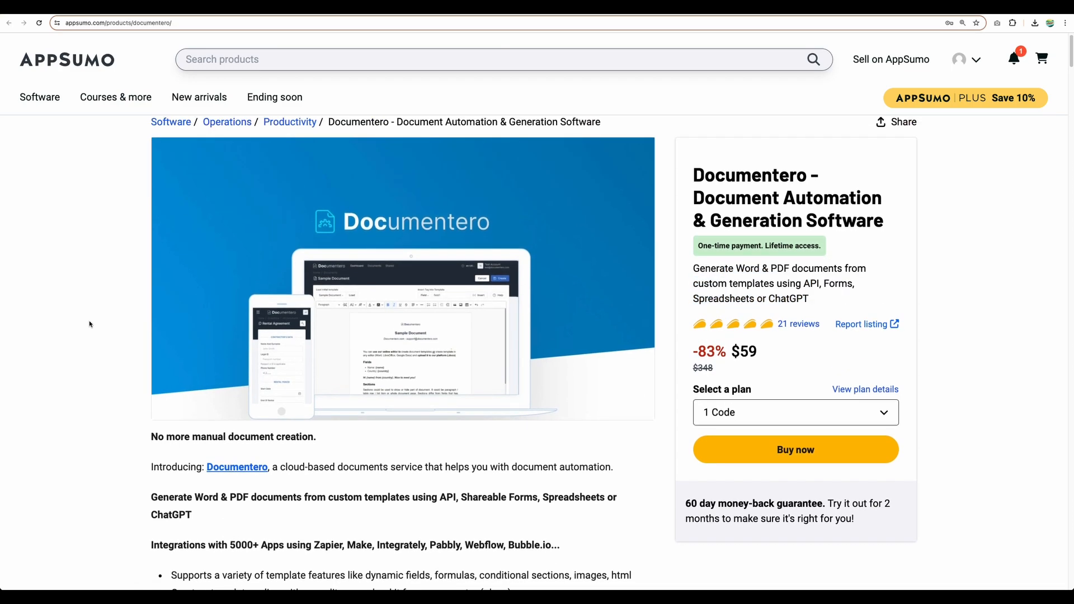
scroll(91, 327, "down", 5)
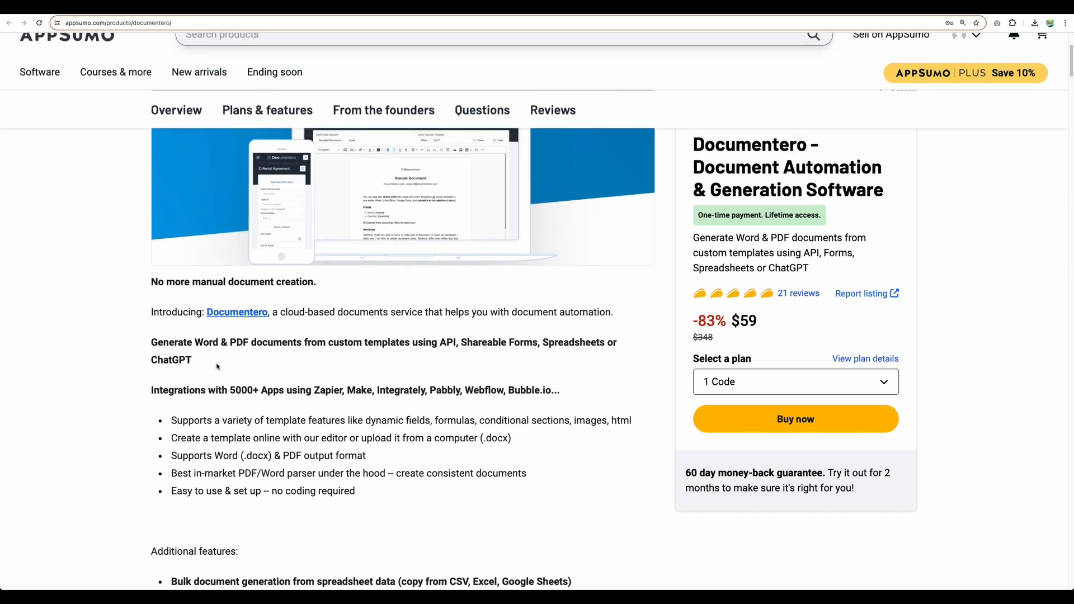
scroll(359, 391, "down", 3)
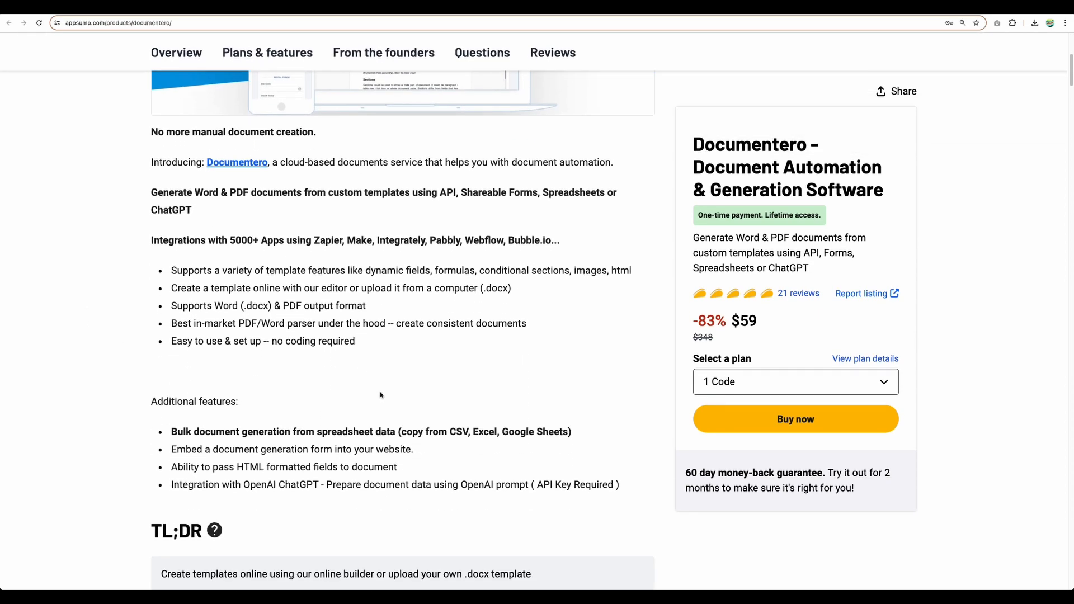
scroll(380, 395, "up", 5)
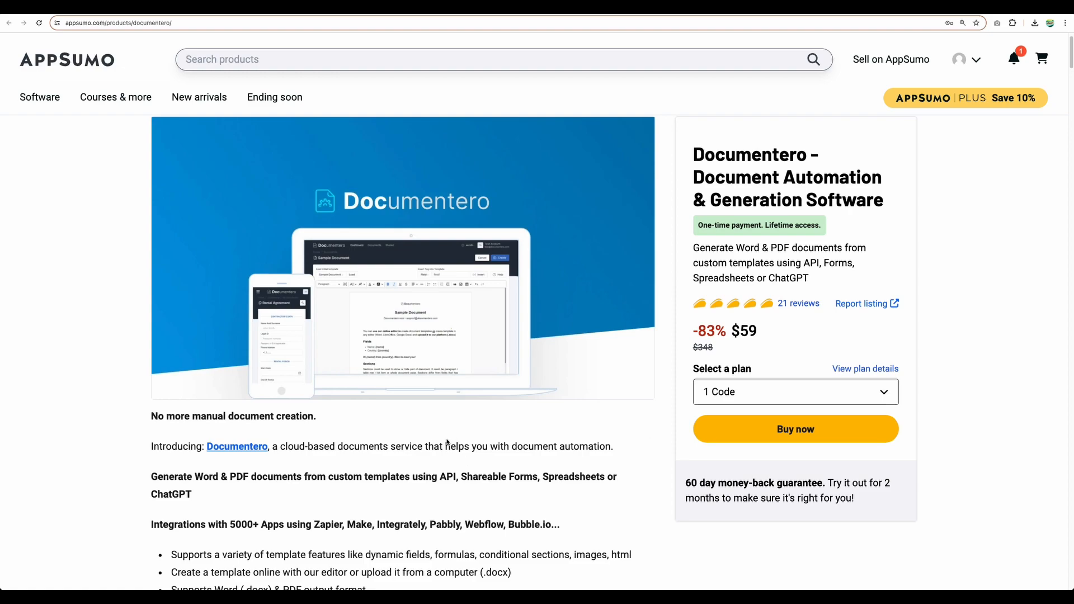
scroll(419, 471, "down", 1)
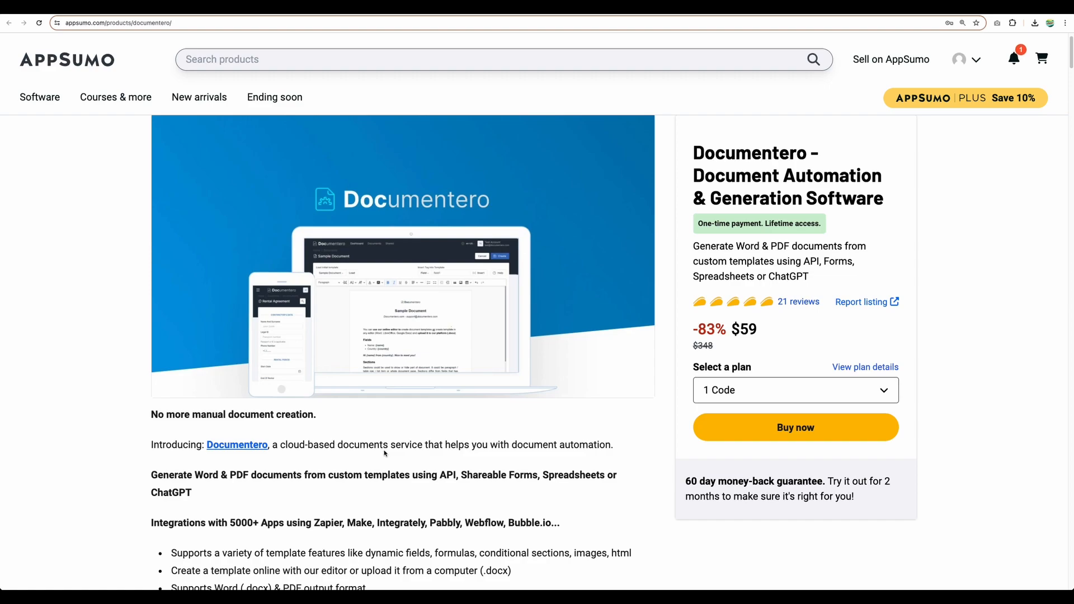
scroll(384, 454, "down", 3)
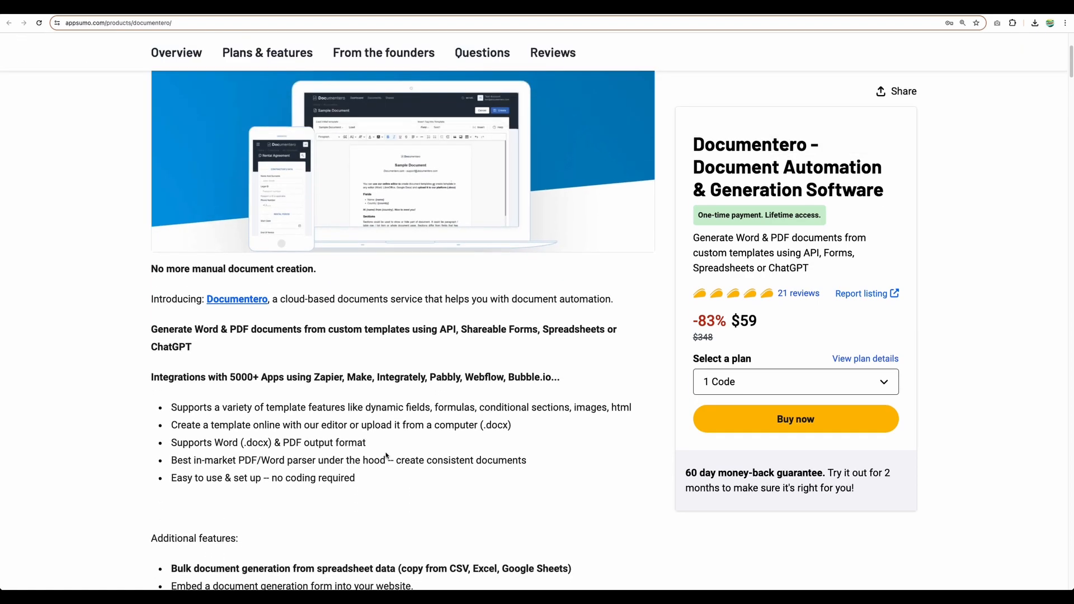
scroll(387, 452, "up", 3)
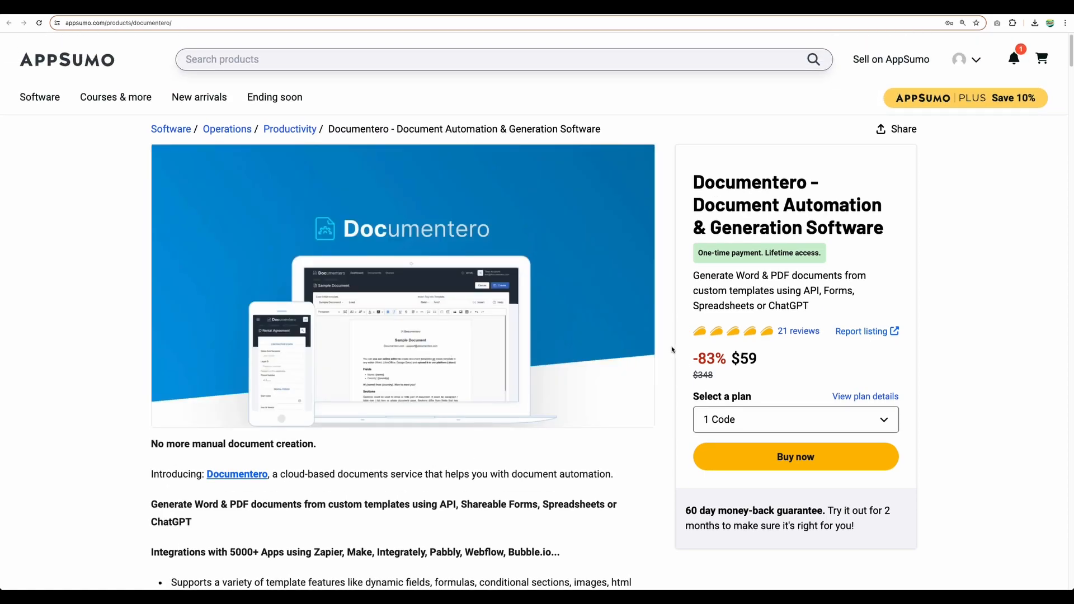